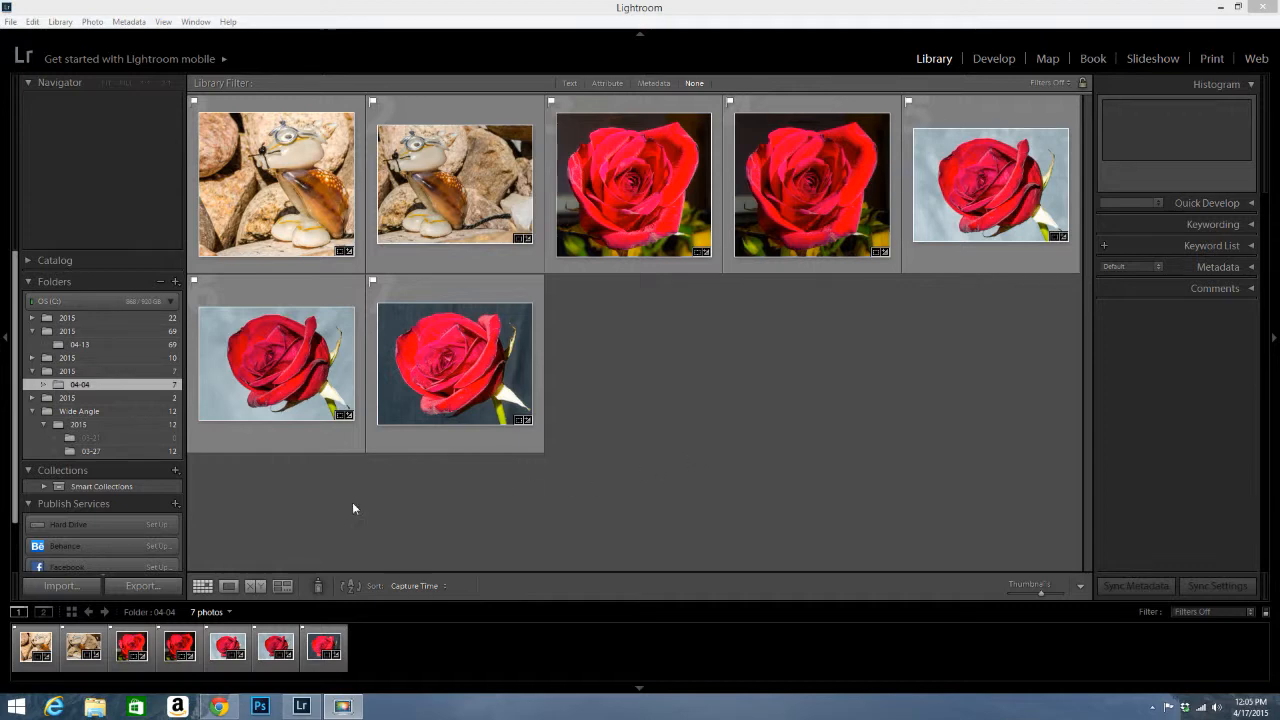
Step: Start an import and allow suspected duplicates so all 111 card photos are checked for DNG copy
click(61, 586)
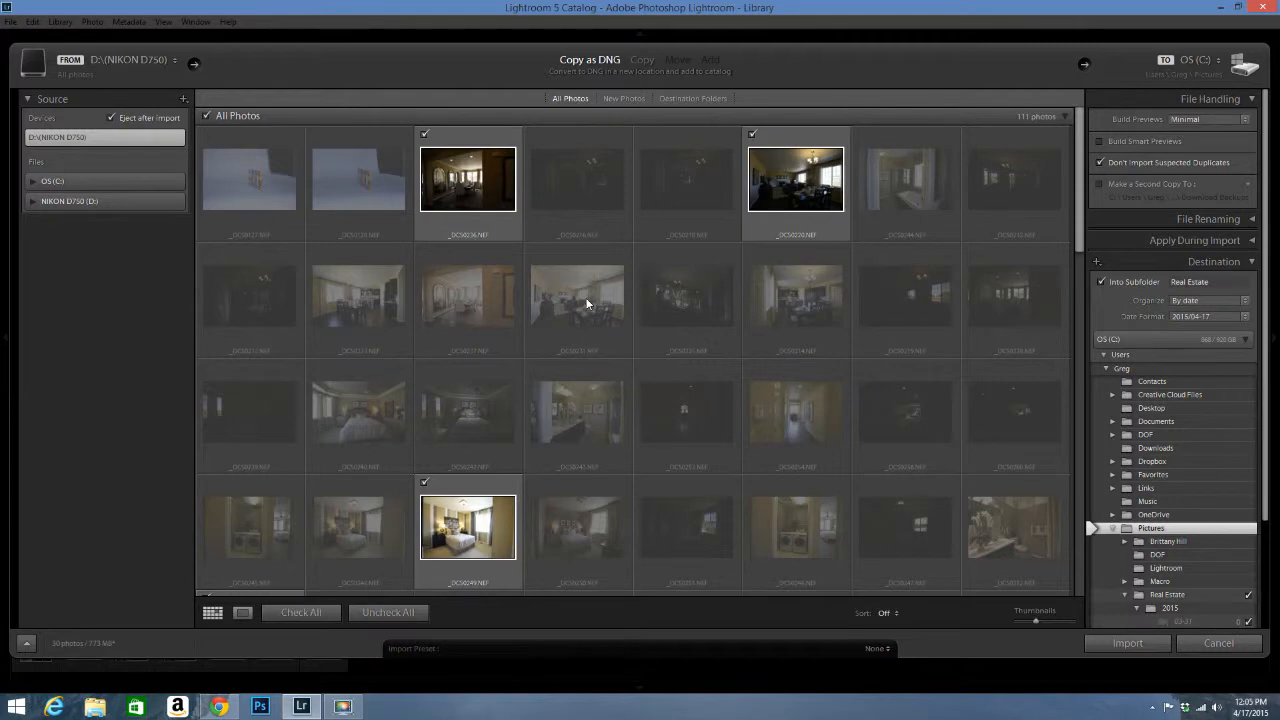
mouse_move(586, 299)
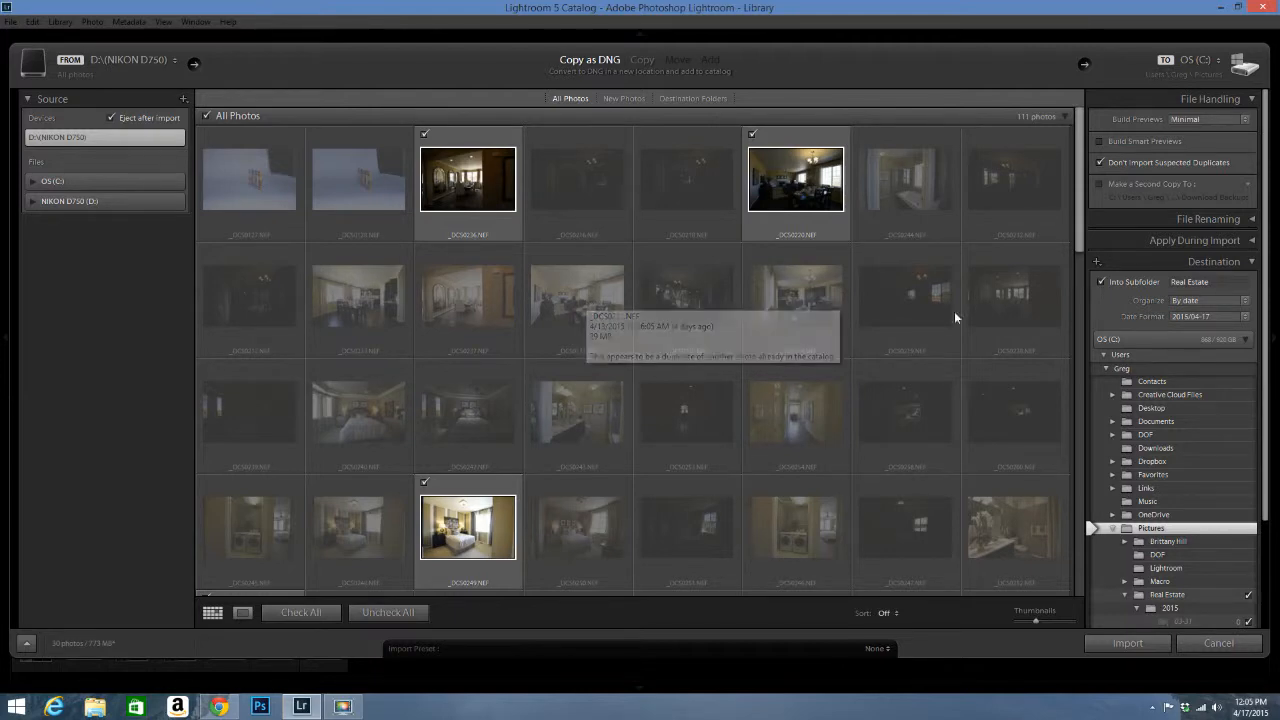
click(1101, 164)
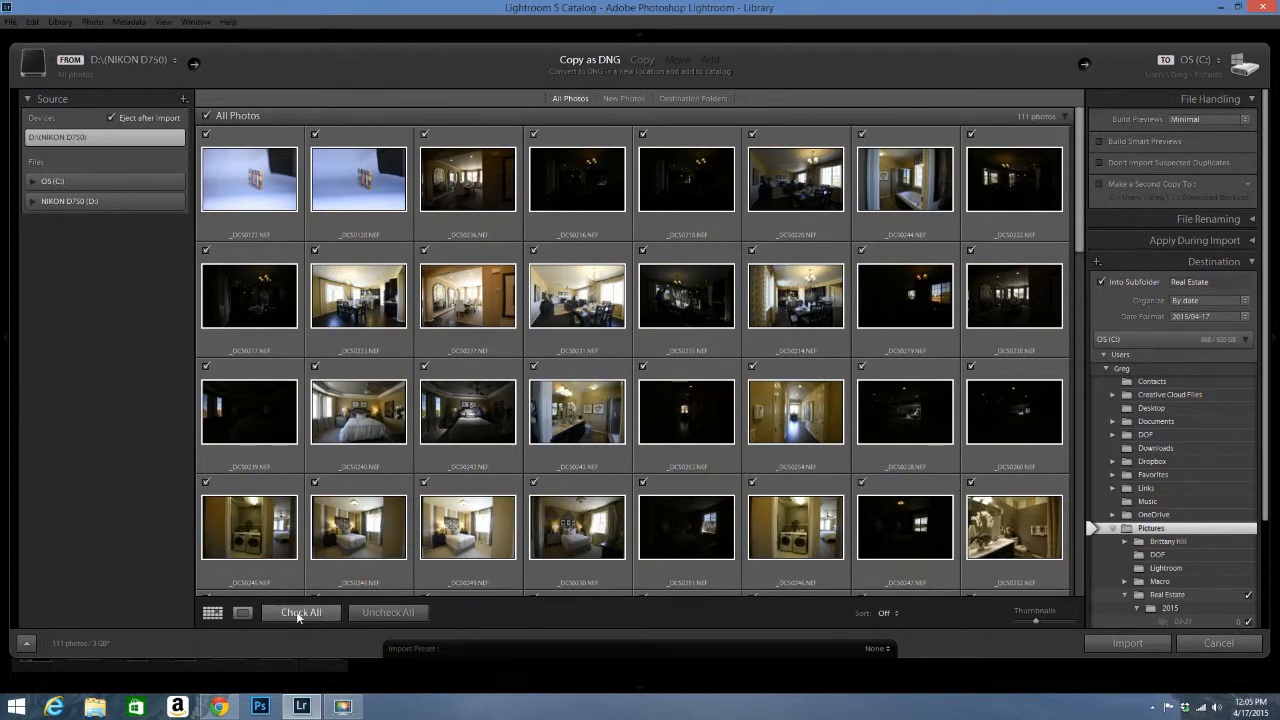
Step: Uncheck all photos, then check only _DCS0243, _DCS0214, _DCS0237, _DCS0246 and _DCS0252 (137 MB)
click(388, 612)
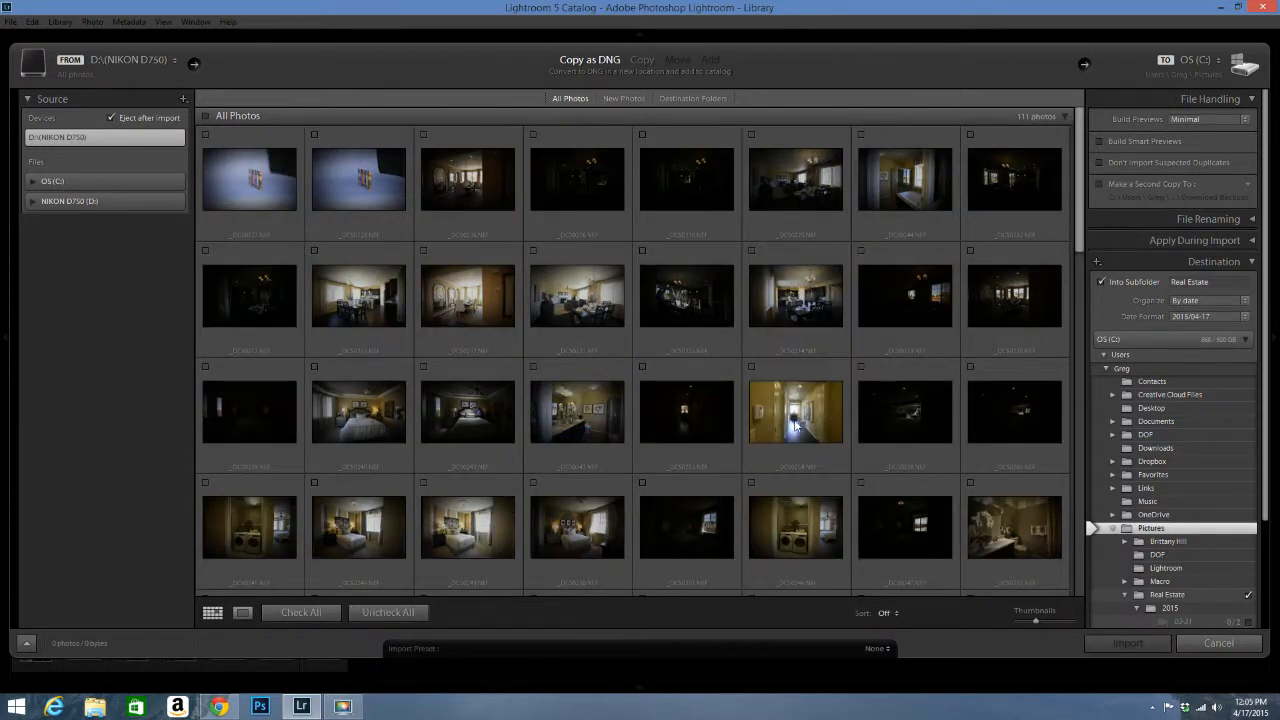
click(532, 369)
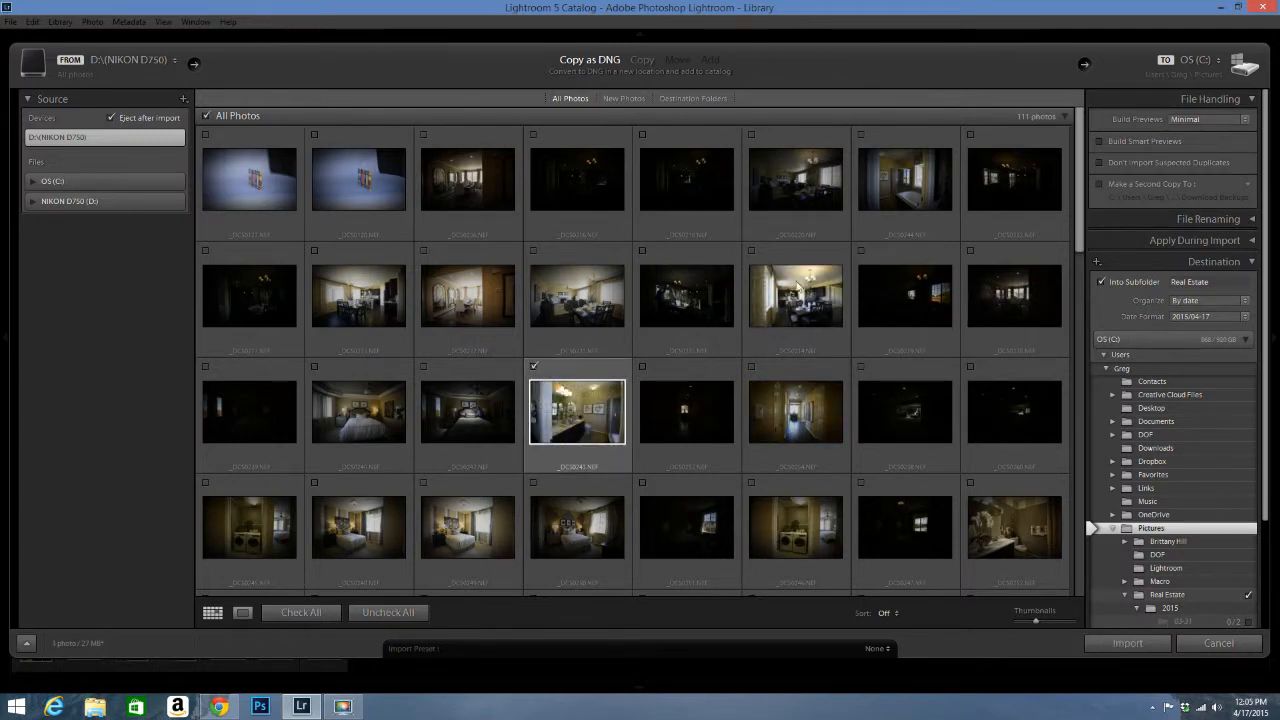
click(751, 251)
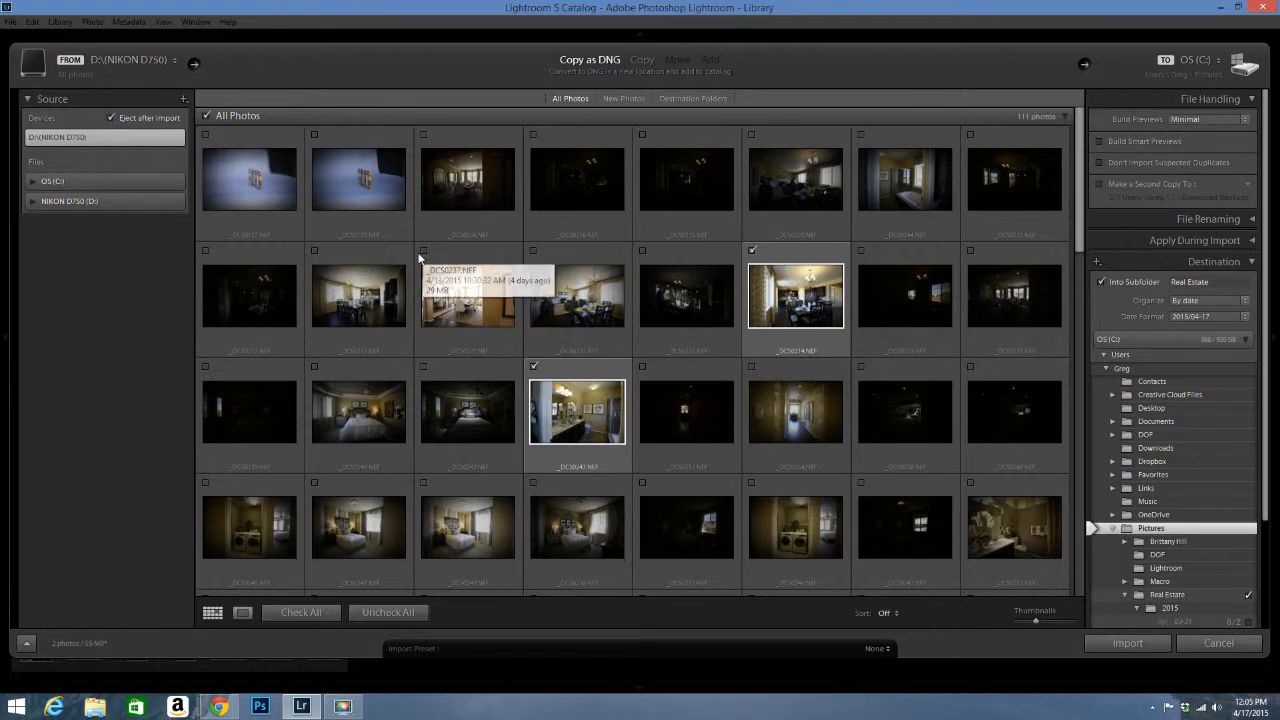
click(422, 252)
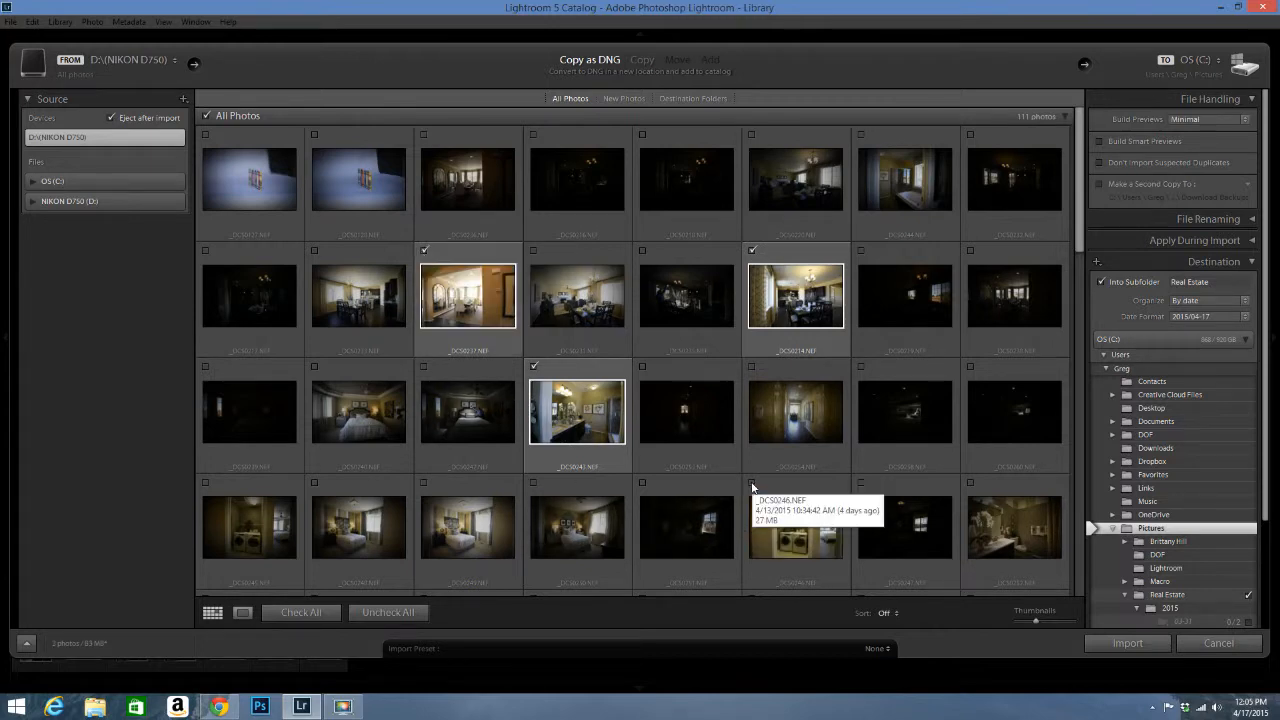
click(751, 484)
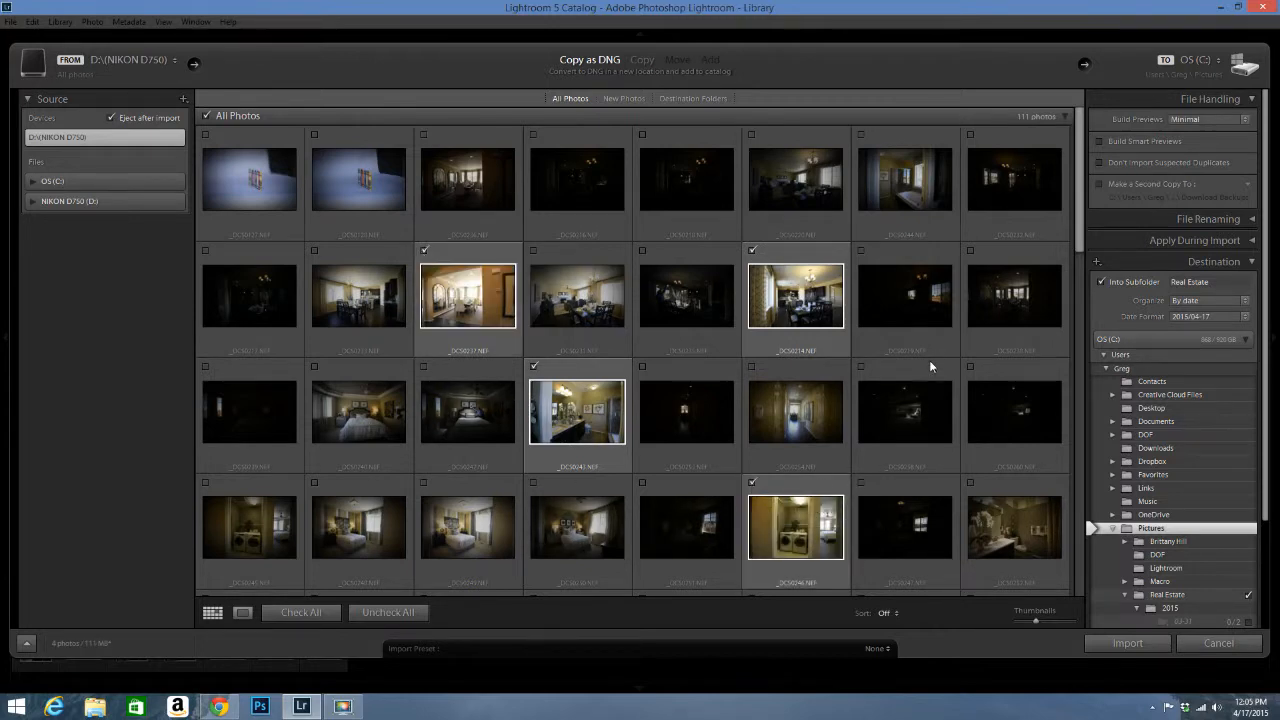
click(969, 485)
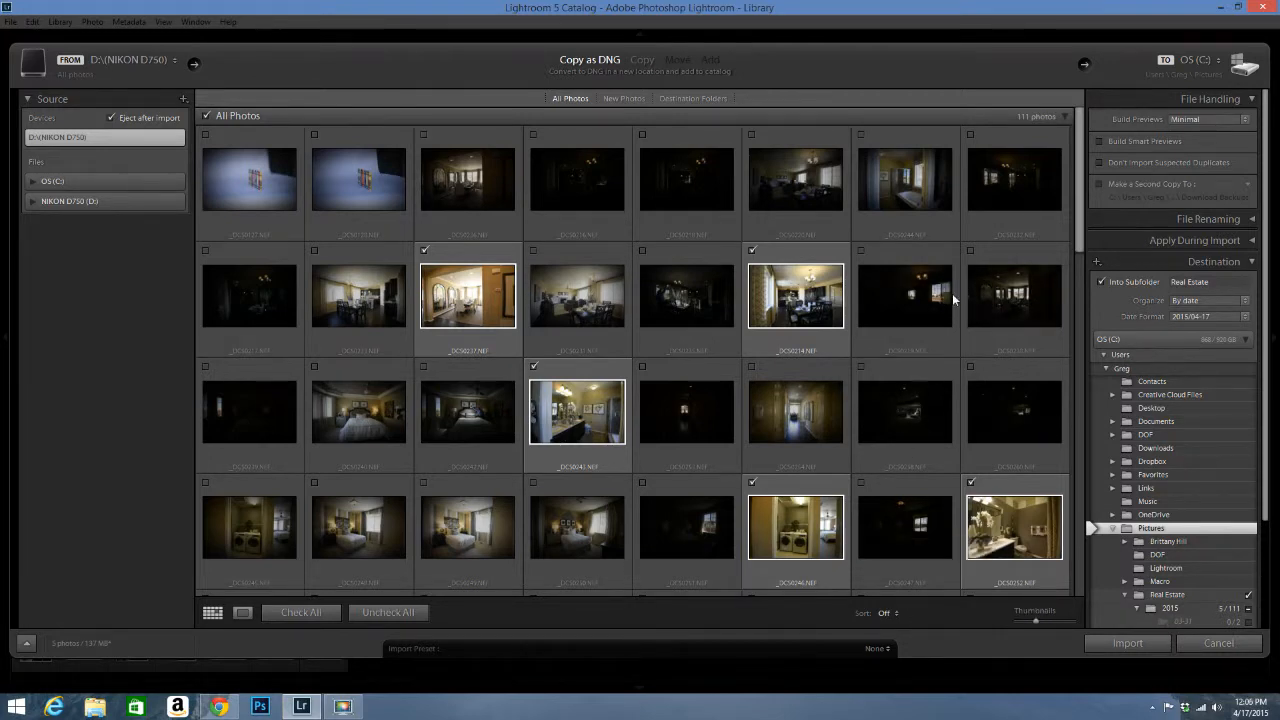
click(1254, 100)
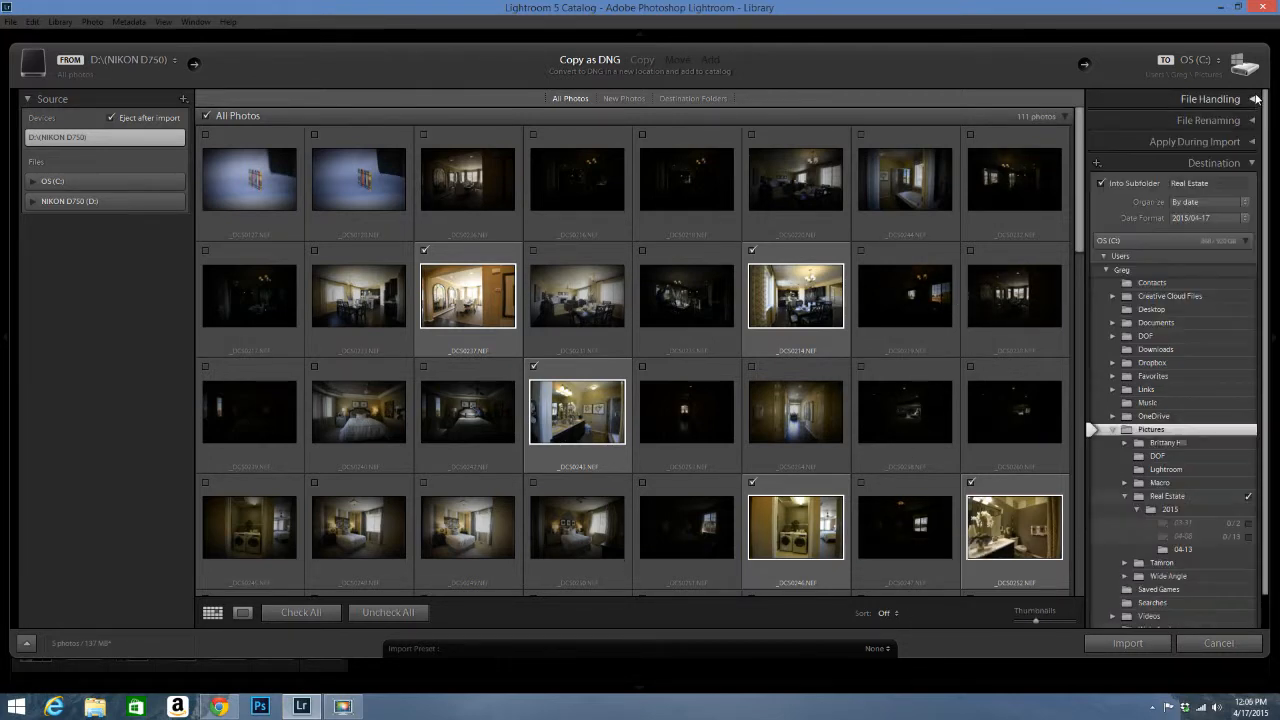
Step: Collapse Destination and keep File Handling's Build Previews set to Minimal
click(1254, 163)
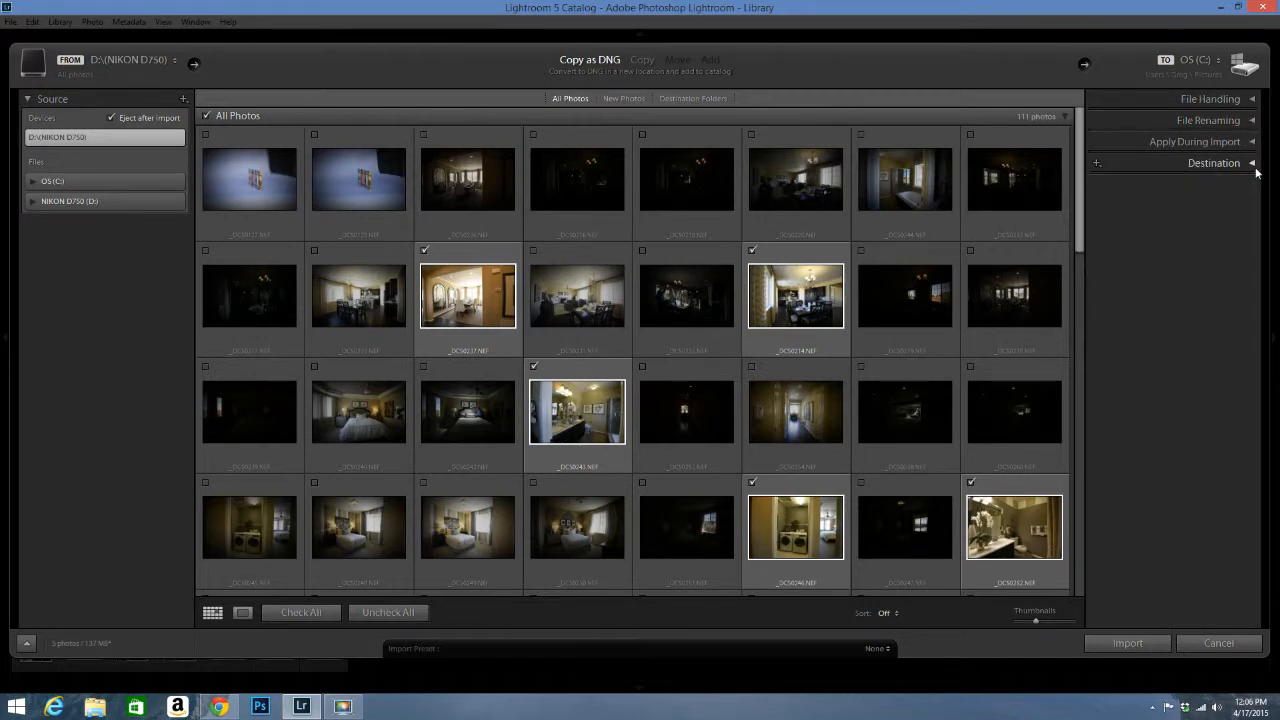
click(1253, 100)
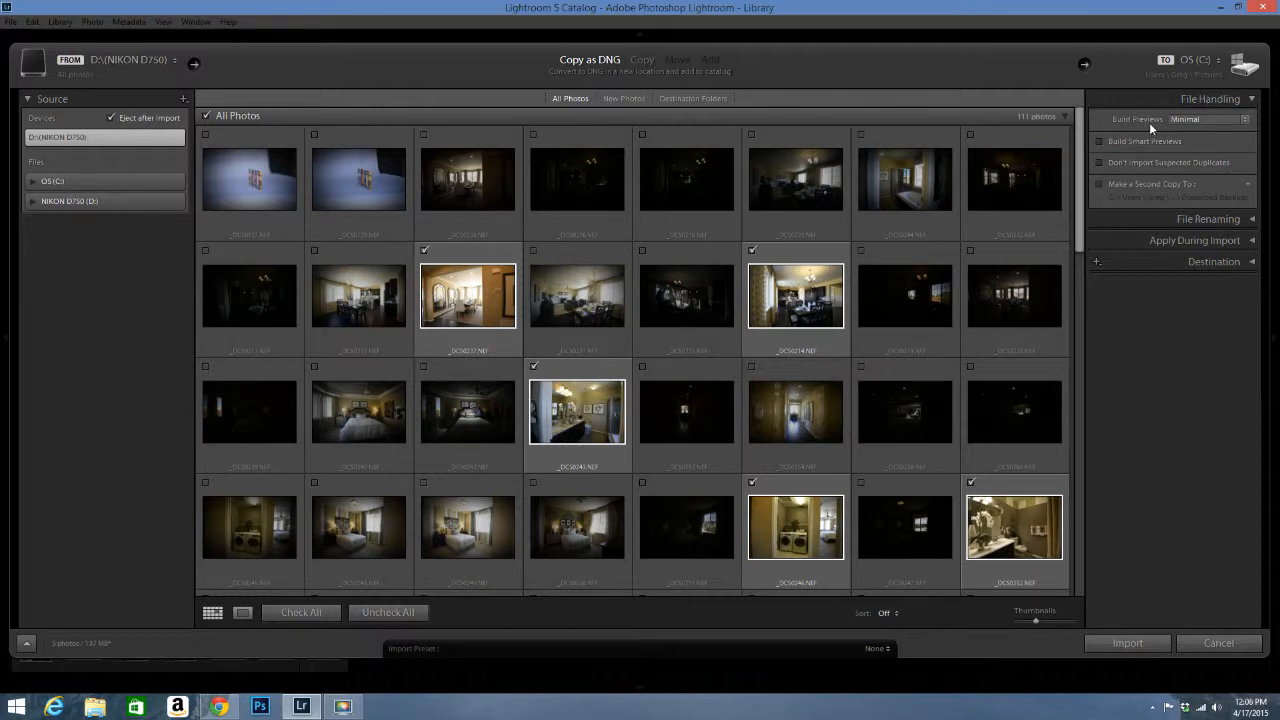
click(1246, 121)
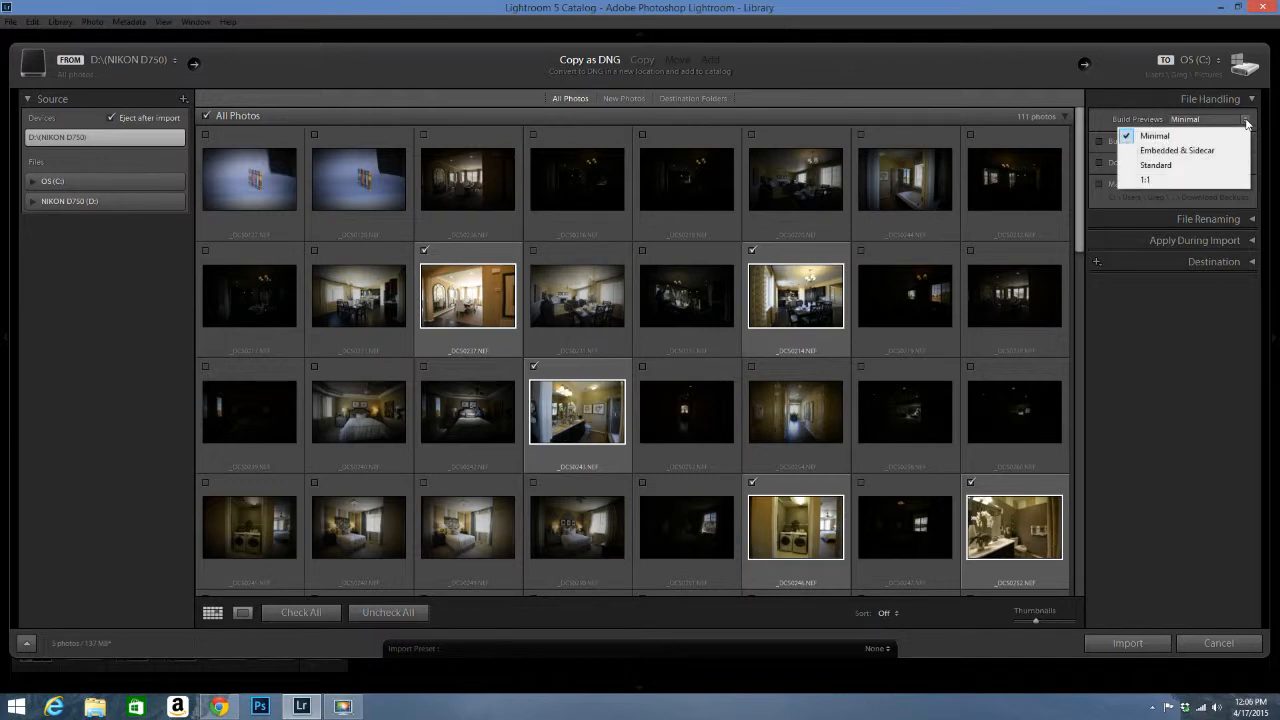
click(1127, 137)
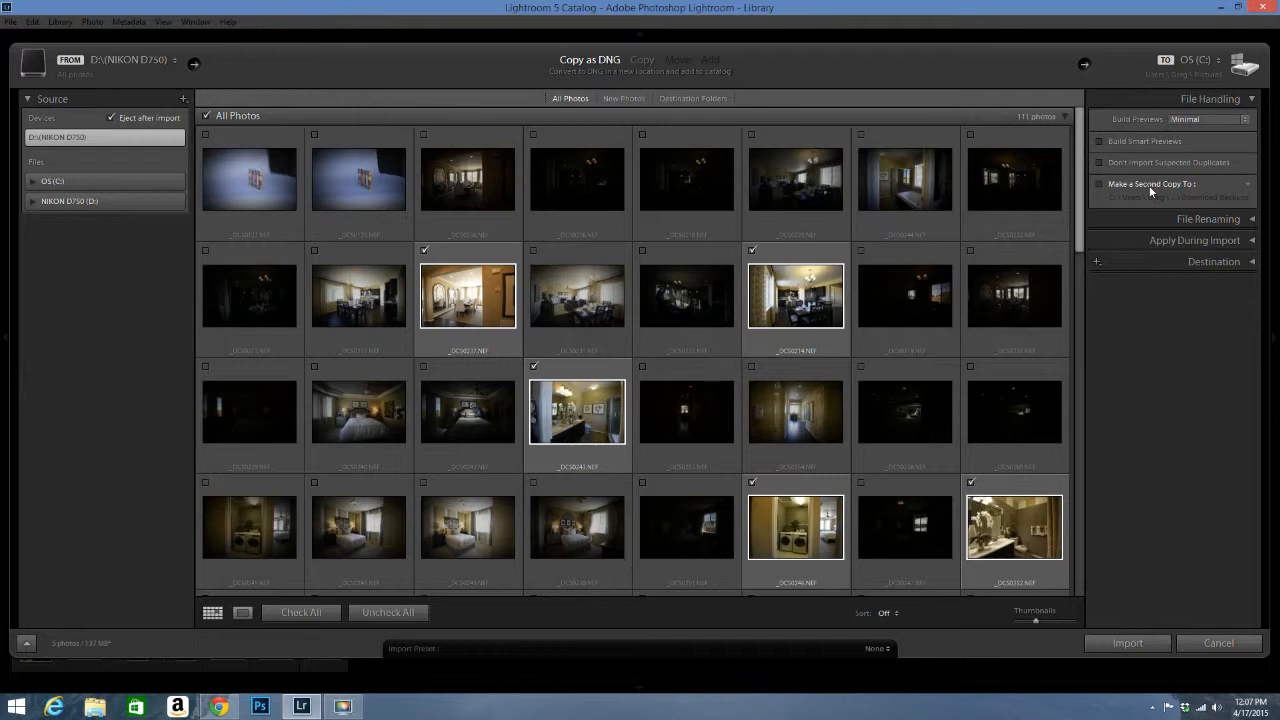
Step: Leave Make a Second Copy To turned off and collapse File Handling
click(1097, 184)
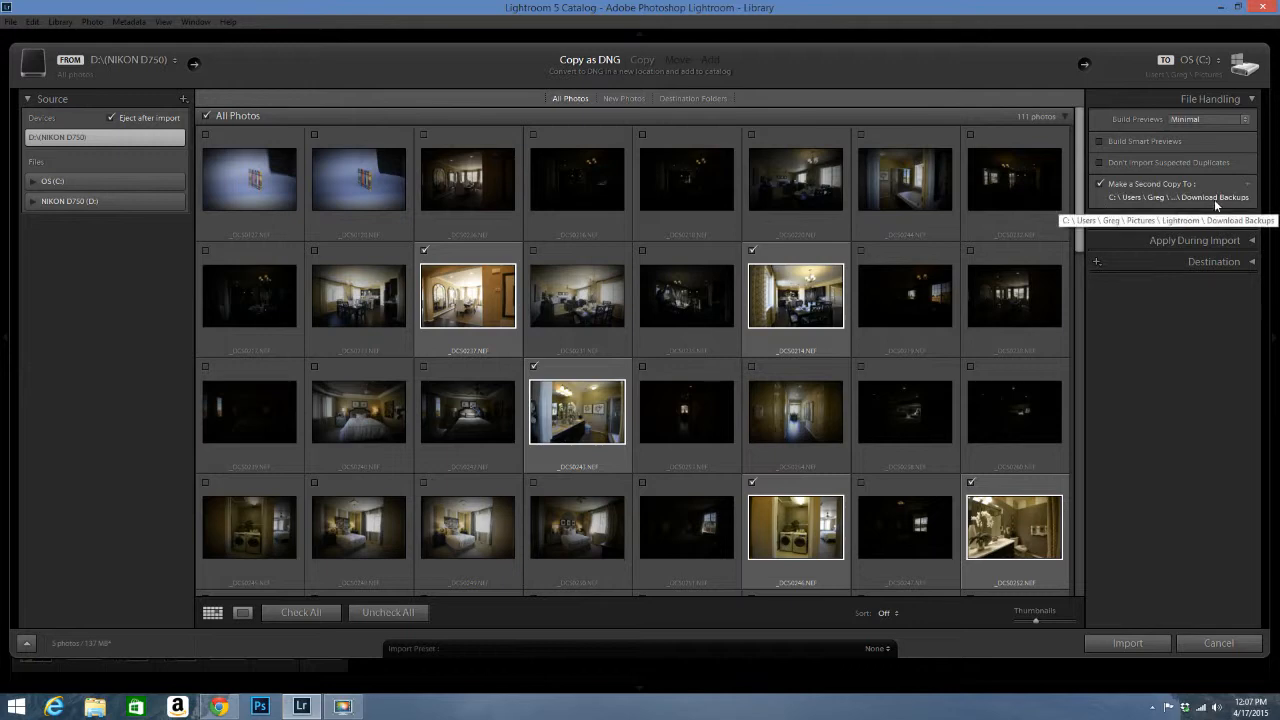
click(1096, 184)
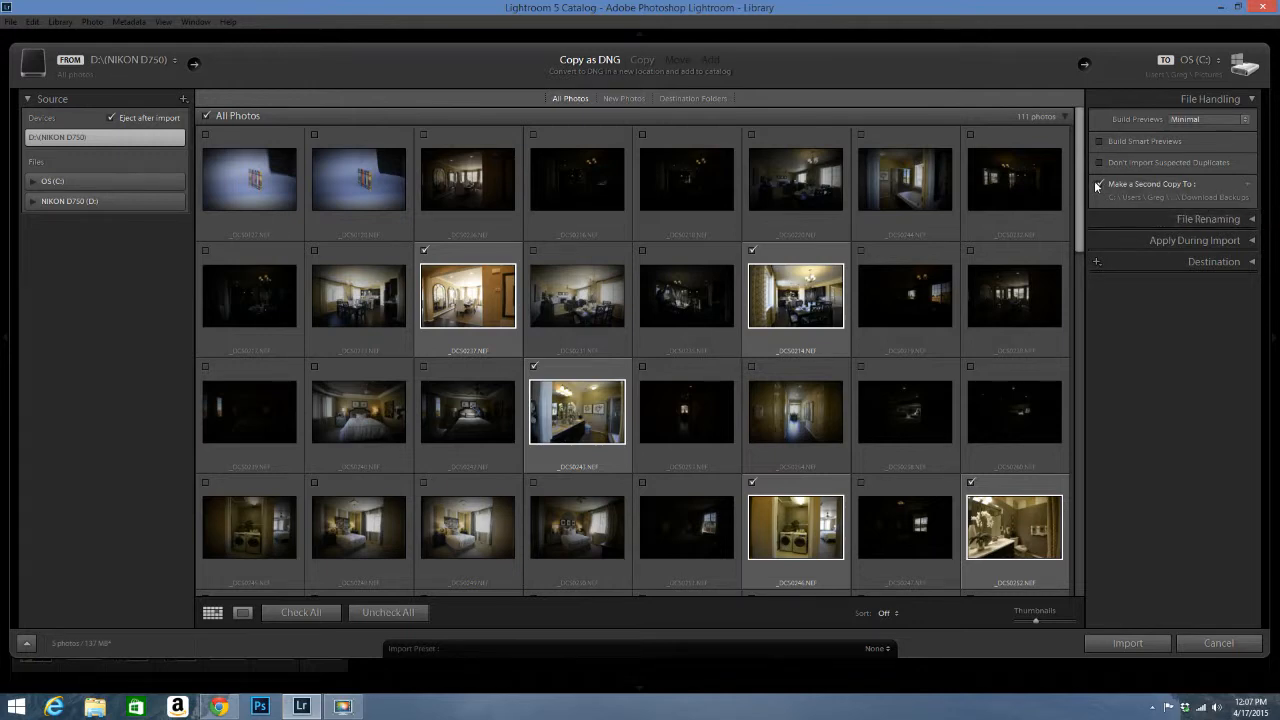
click(1098, 184)
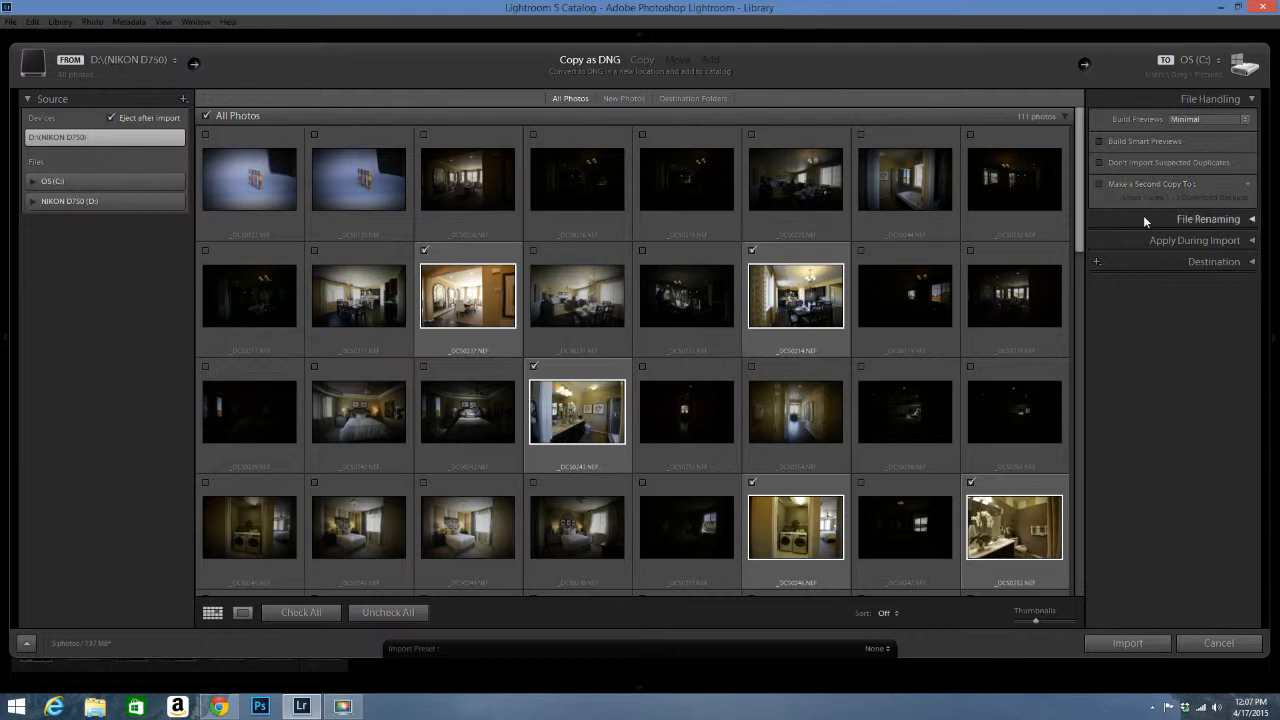
click(1250, 100)
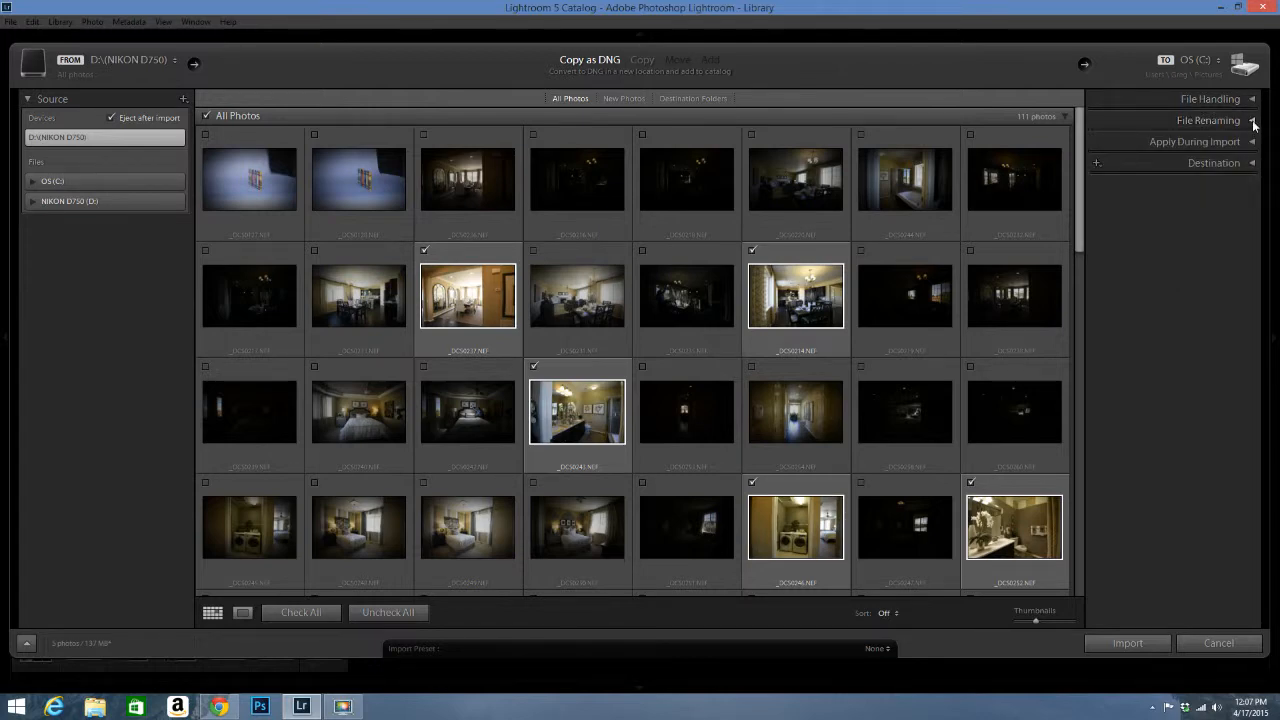
click(1252, 121)
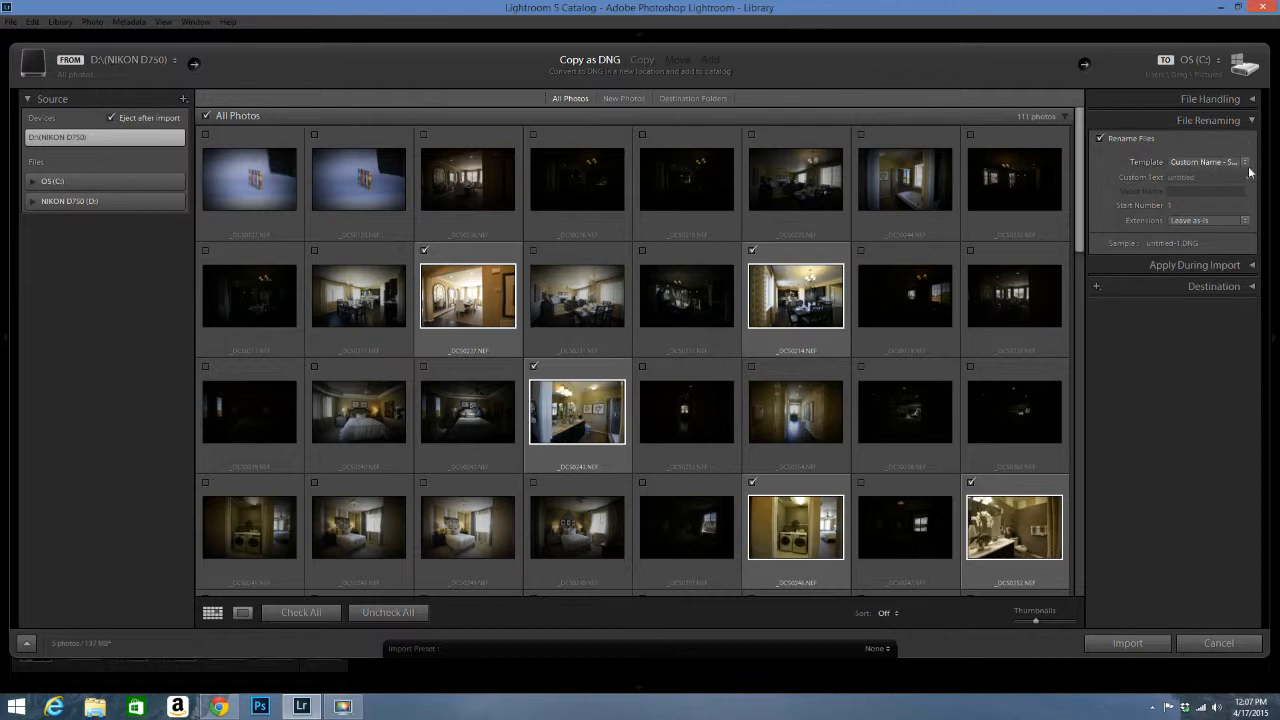
click(1246, 164)
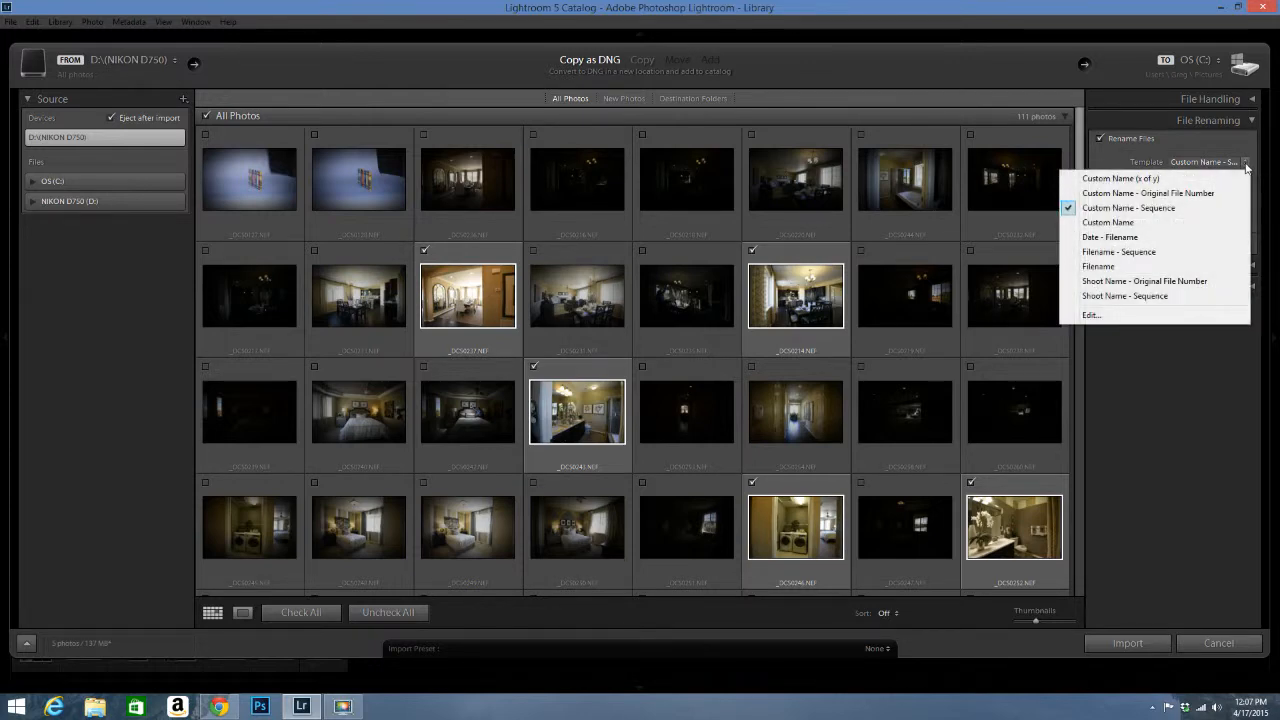
click(1246, 168)
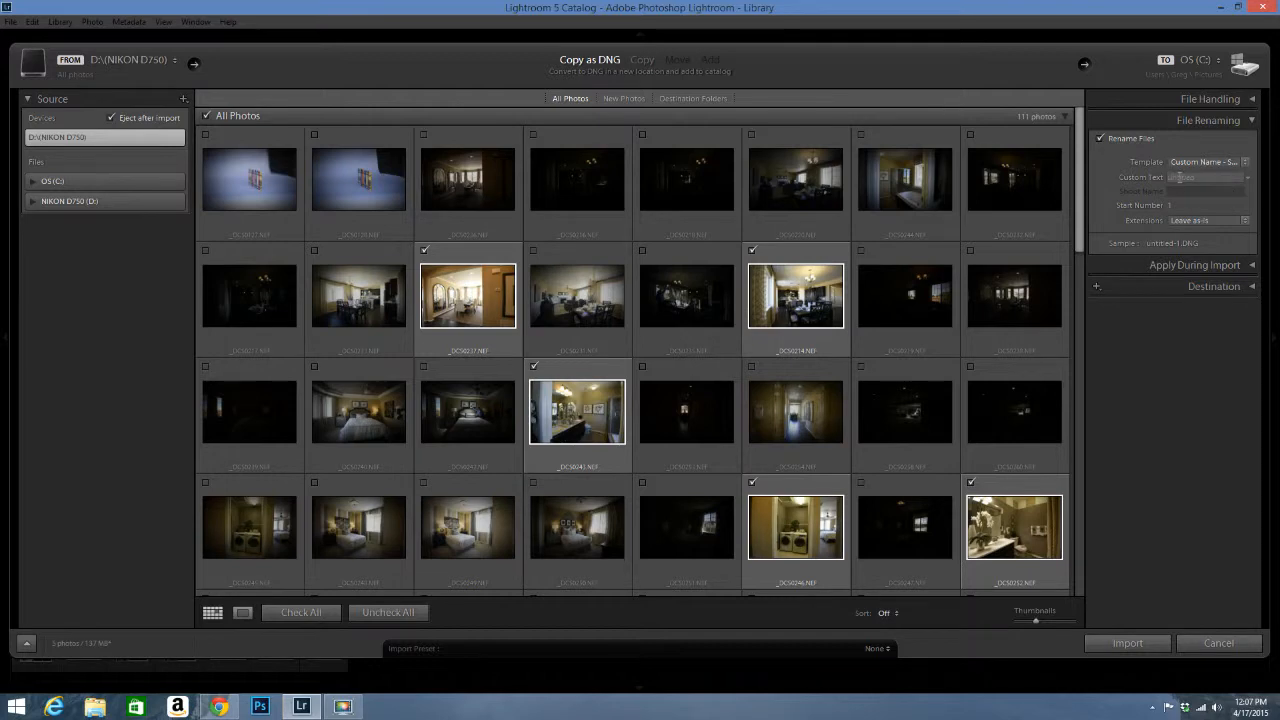
click(1182, 177)
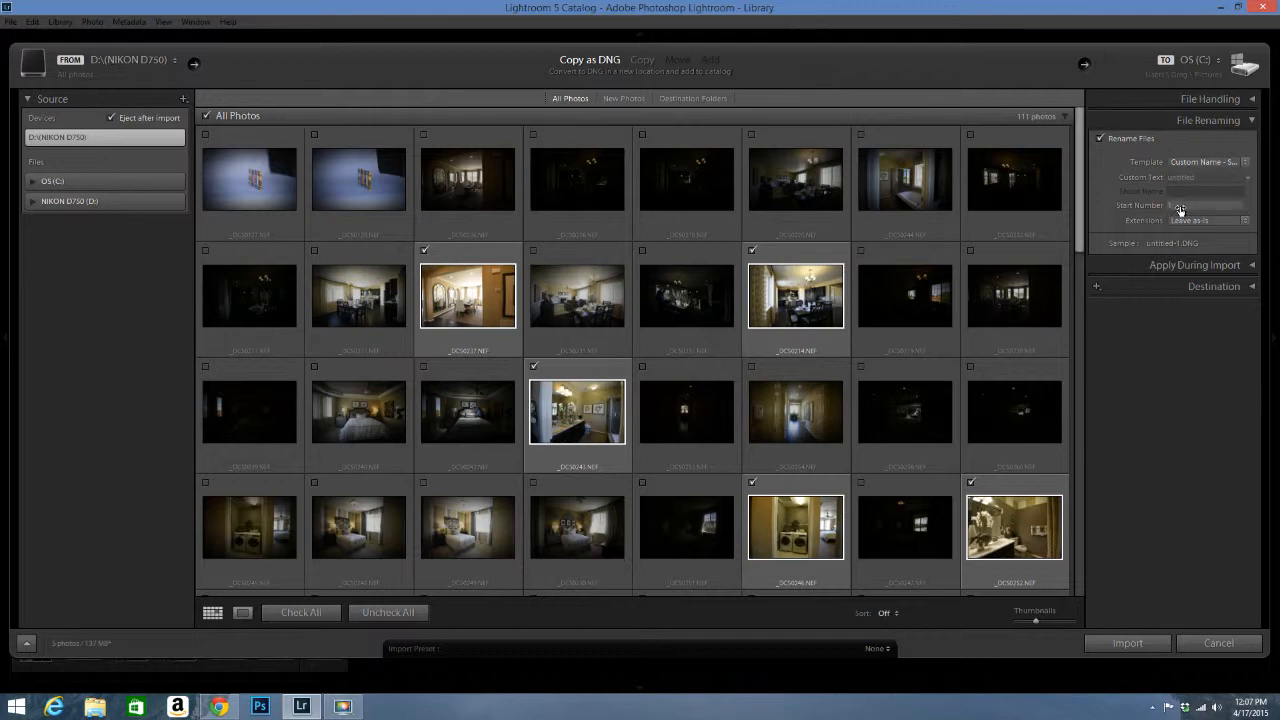
click(1245, 221)
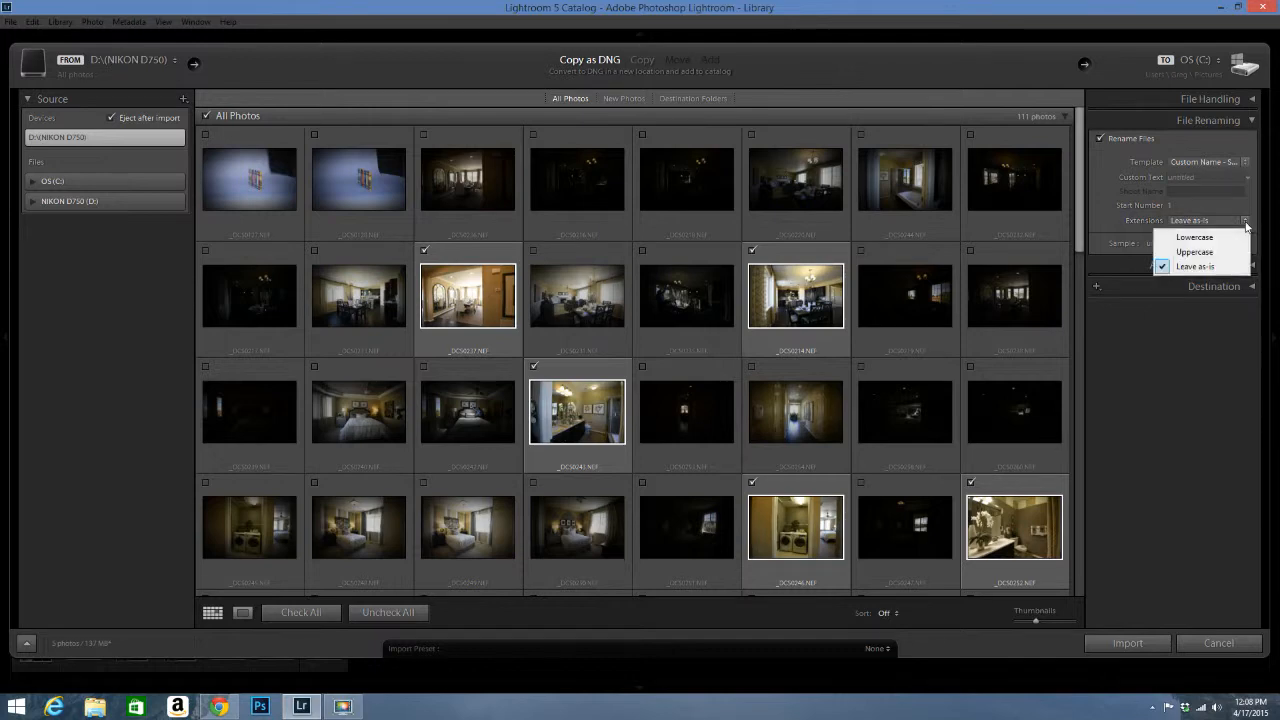
click(1190, 267)
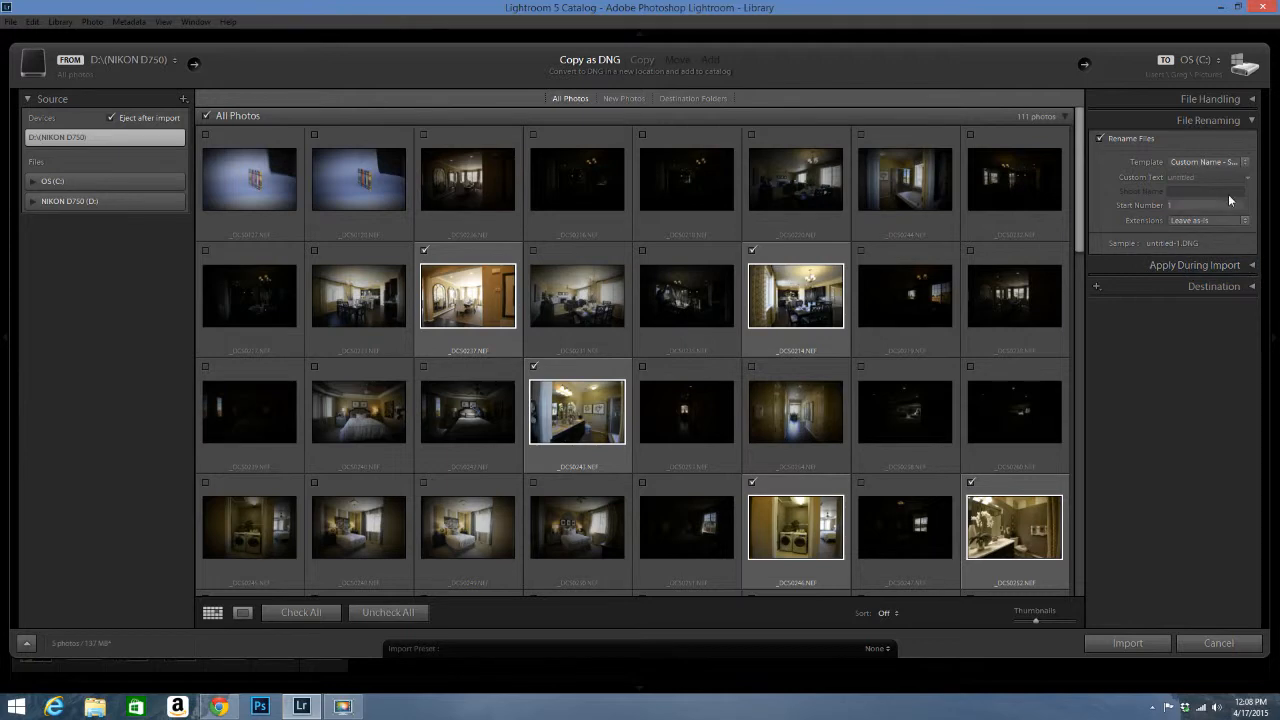
click(1252, 122)
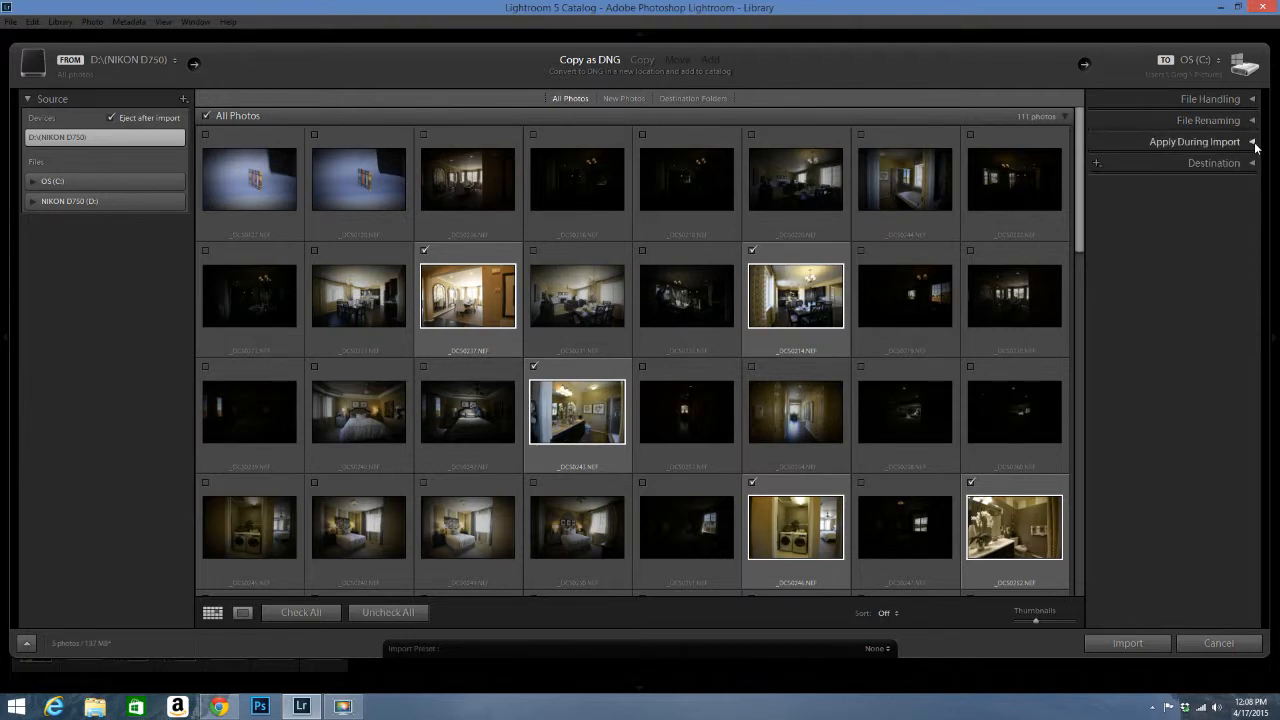
click(1253, 143)
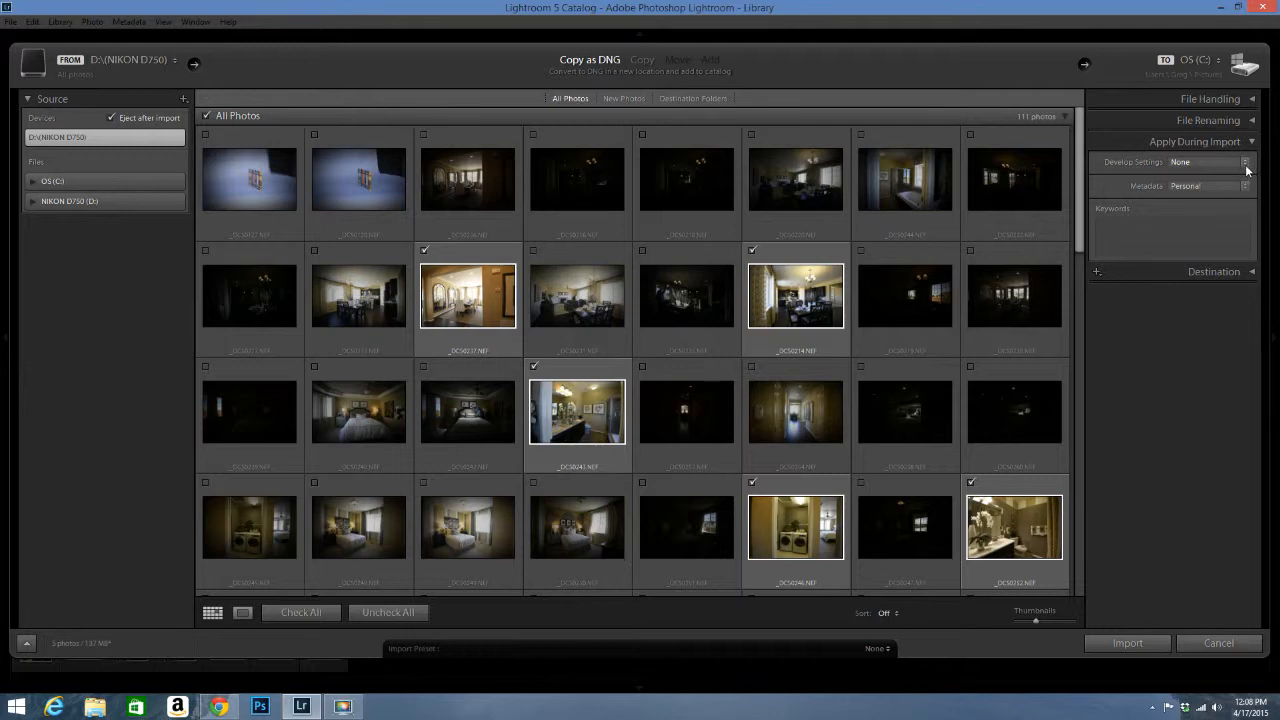
click(1246, 164)
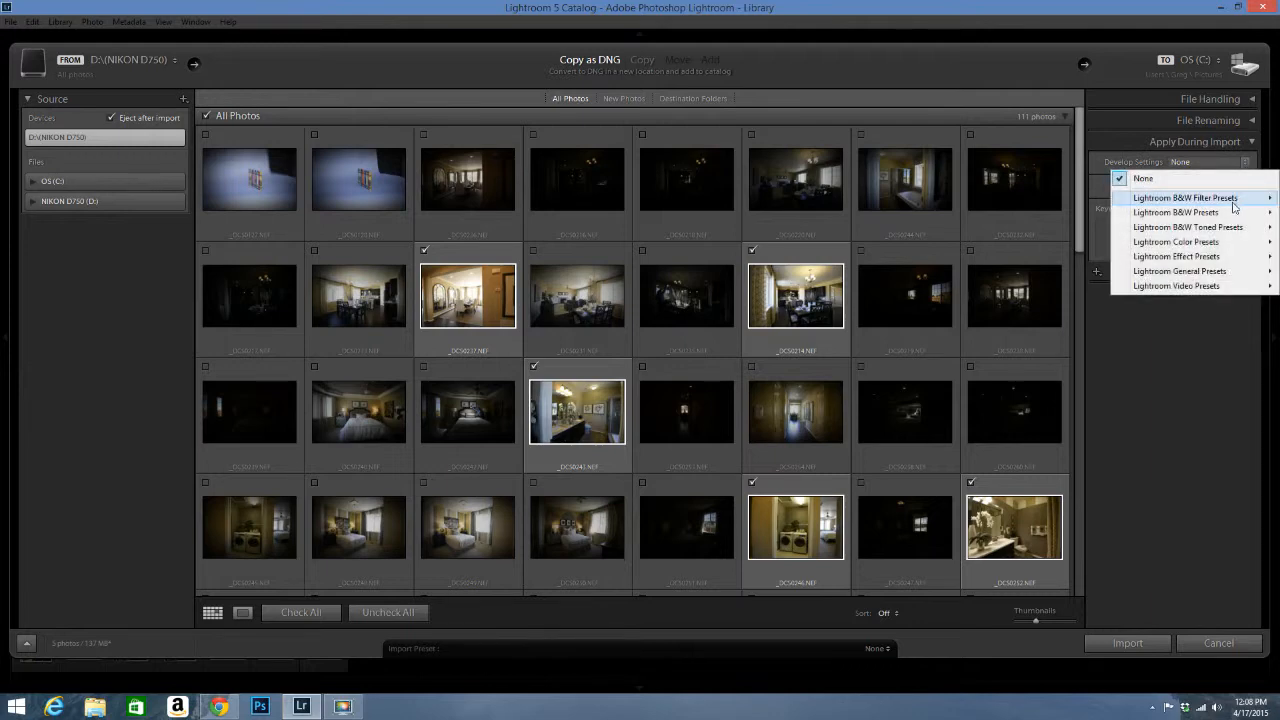
mouse_move(1235, 260)
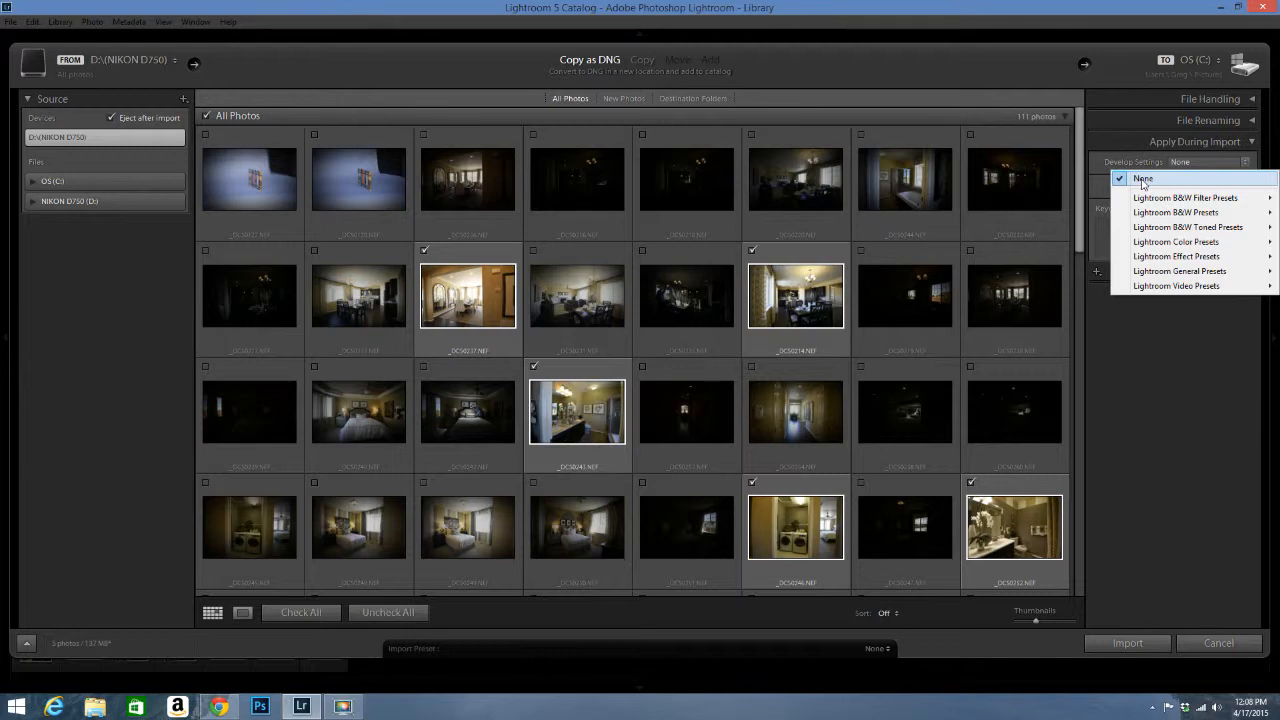
click(1142, 180)
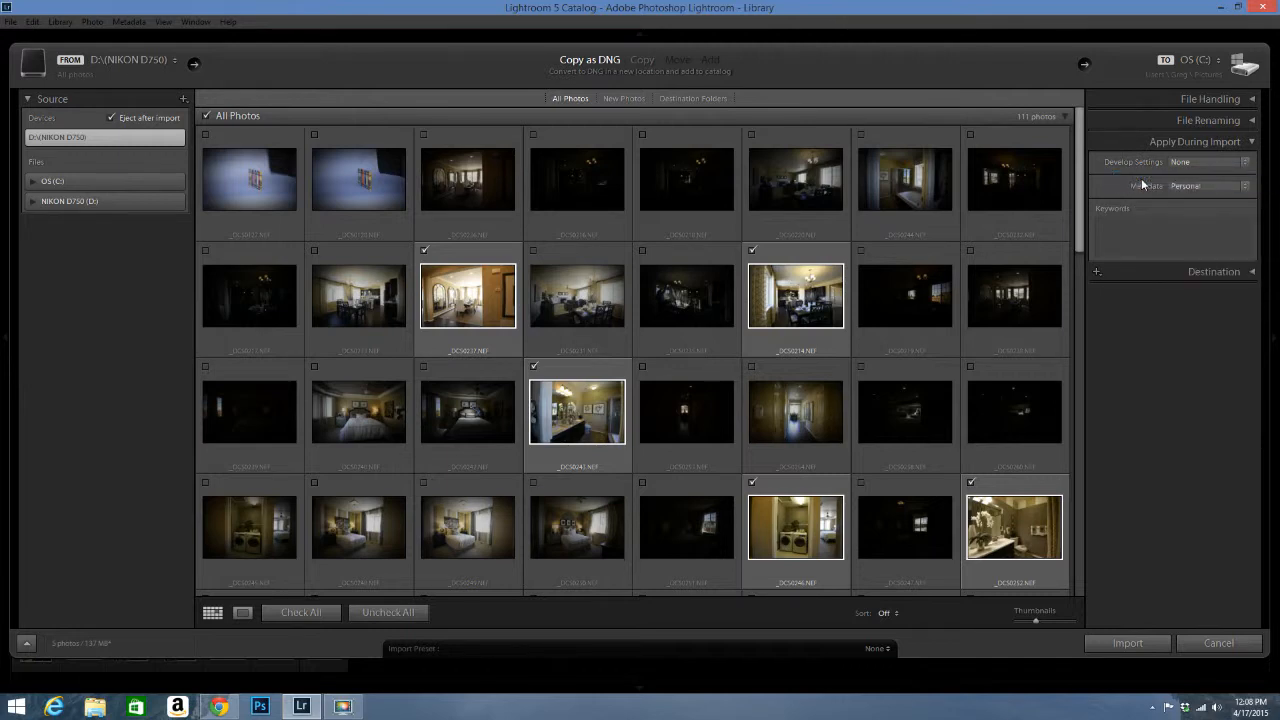
click(1245, 187)
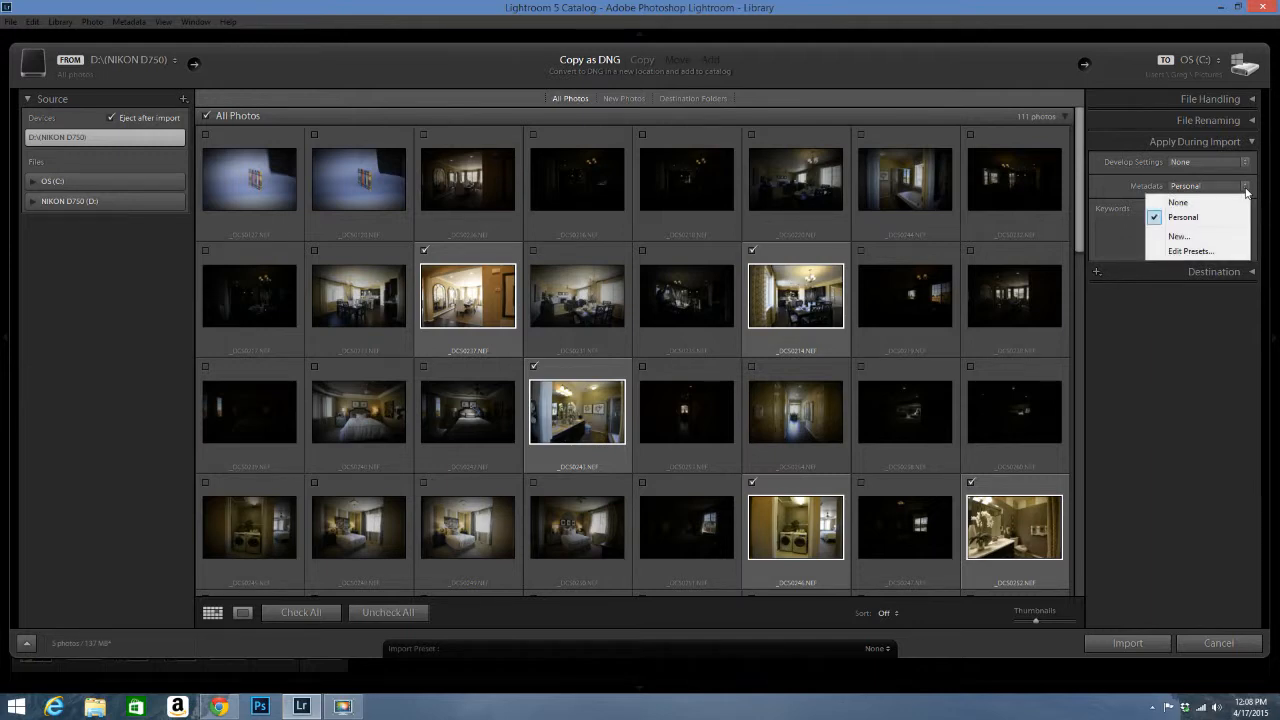
click(1206, 253)
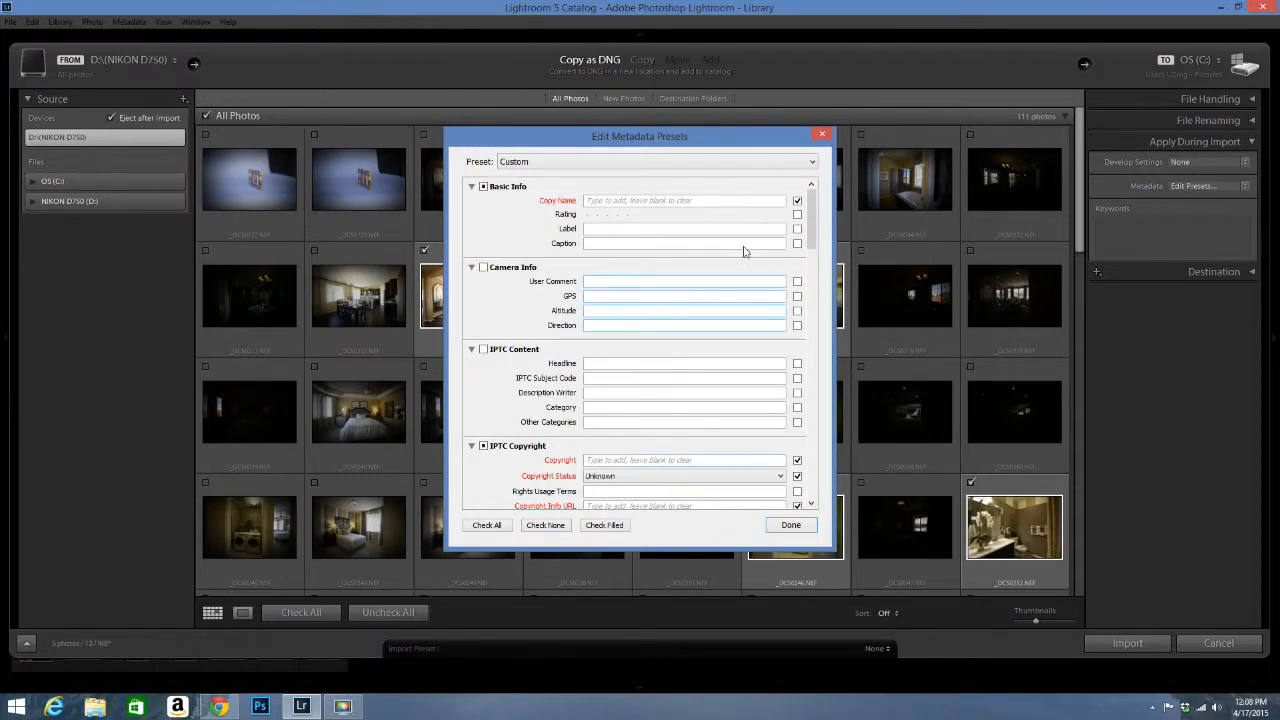
drag(813, 214, 836, 200)
click(822, 135)
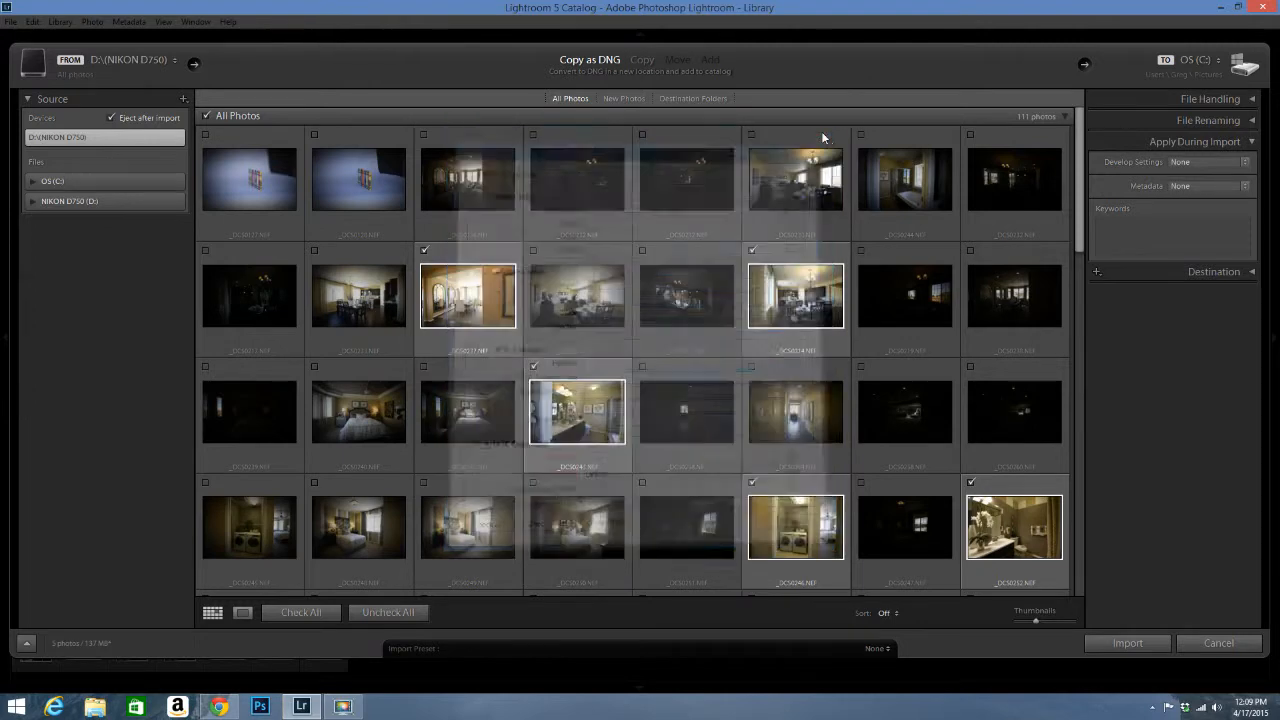
click(1246, 187)
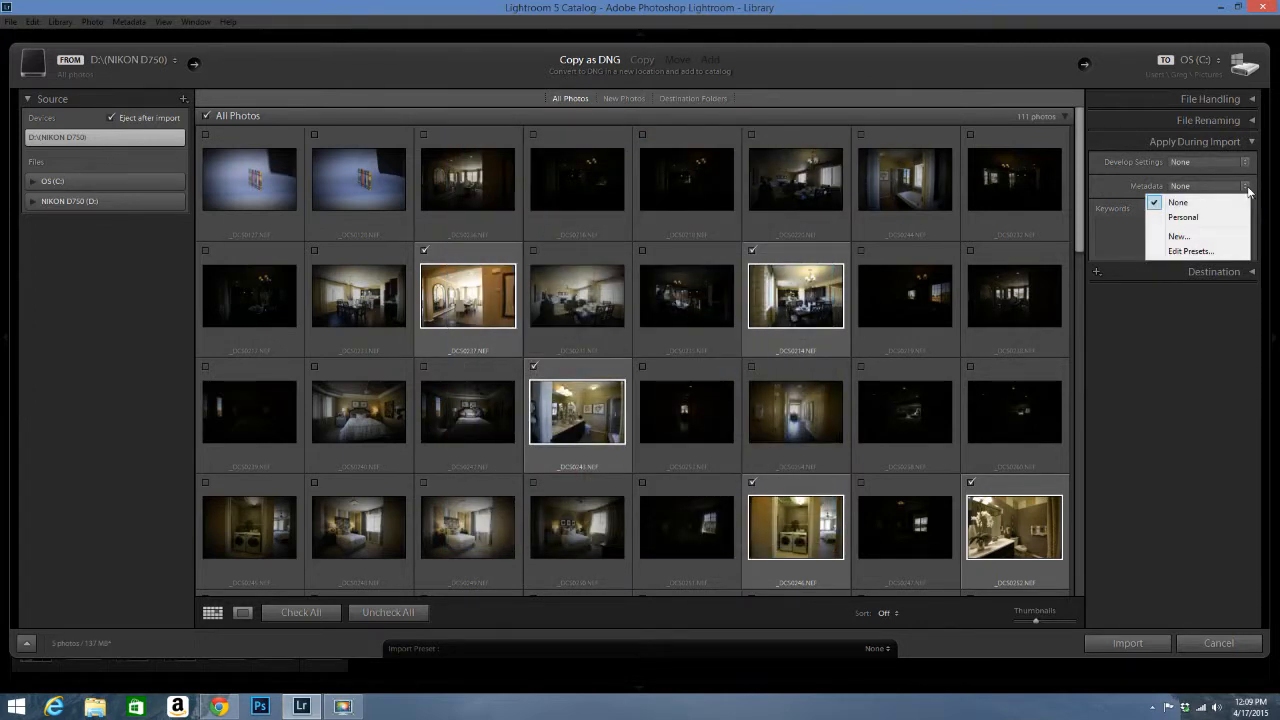
click(1210, 217)
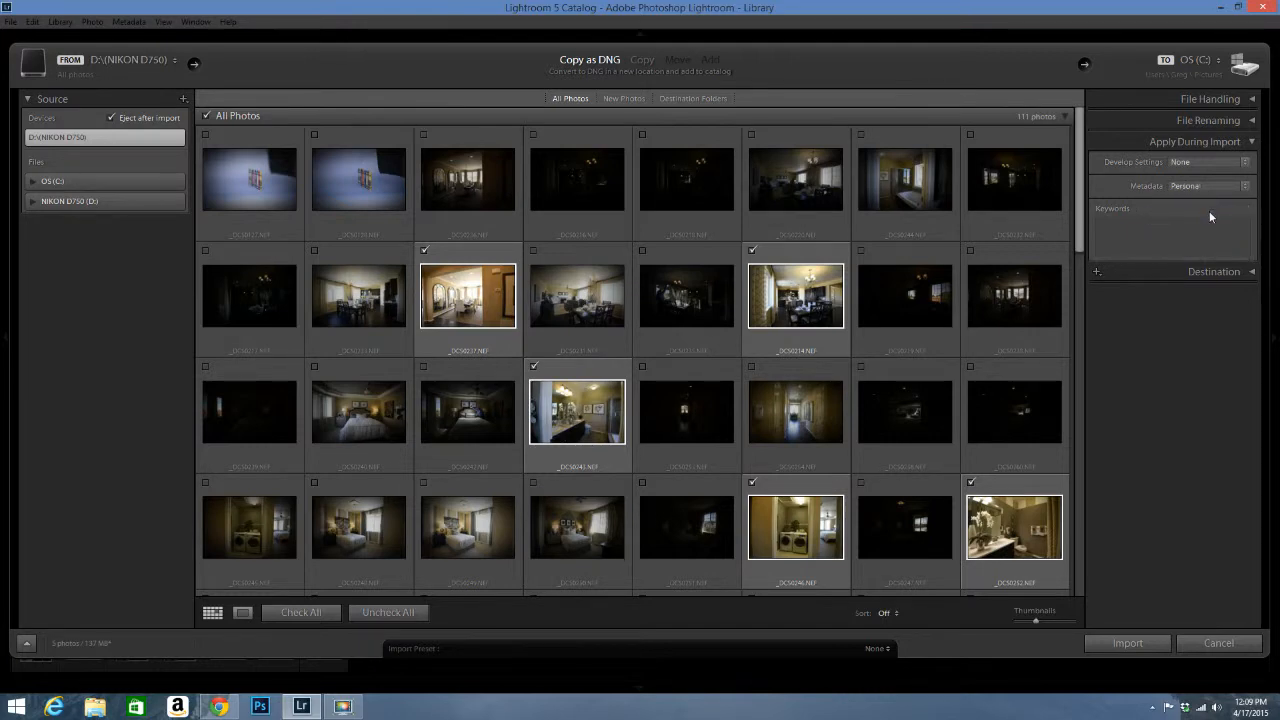
click(1127, 232)
Step: Set the destination to a Pictures subfolder organized By date, then edit the subfolder name
click(1252, 143)
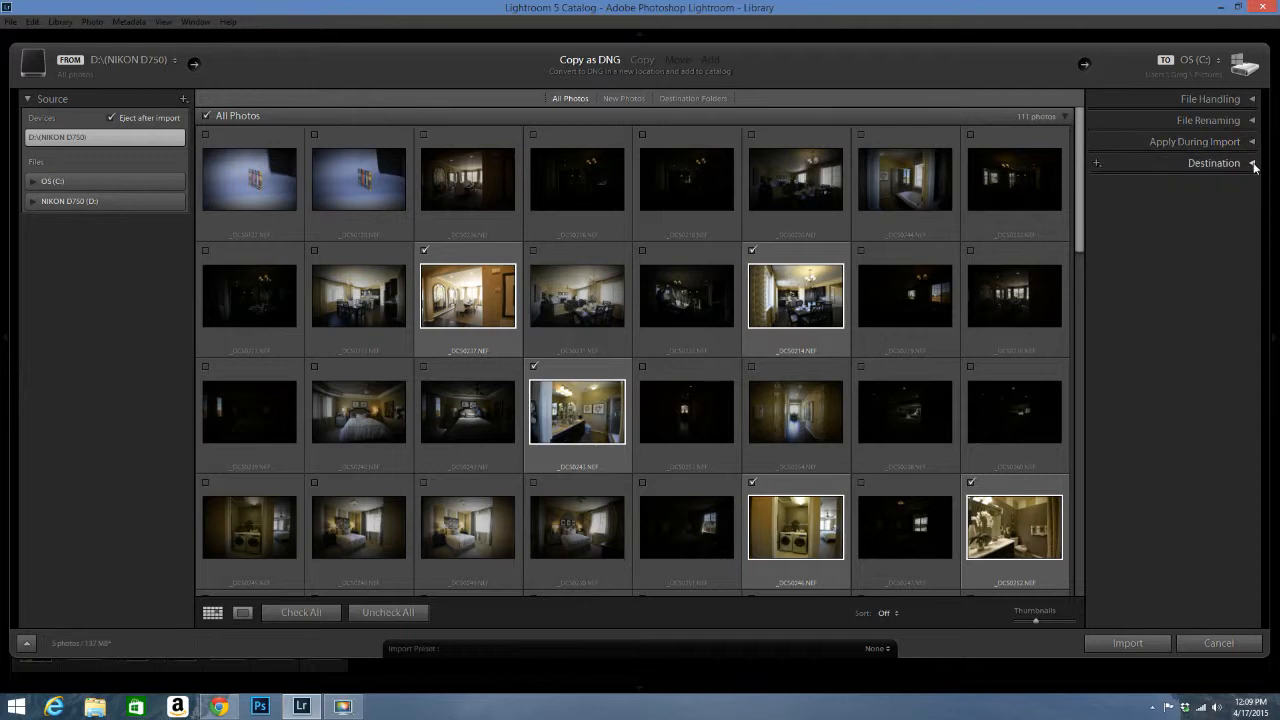
click(1253, 164)
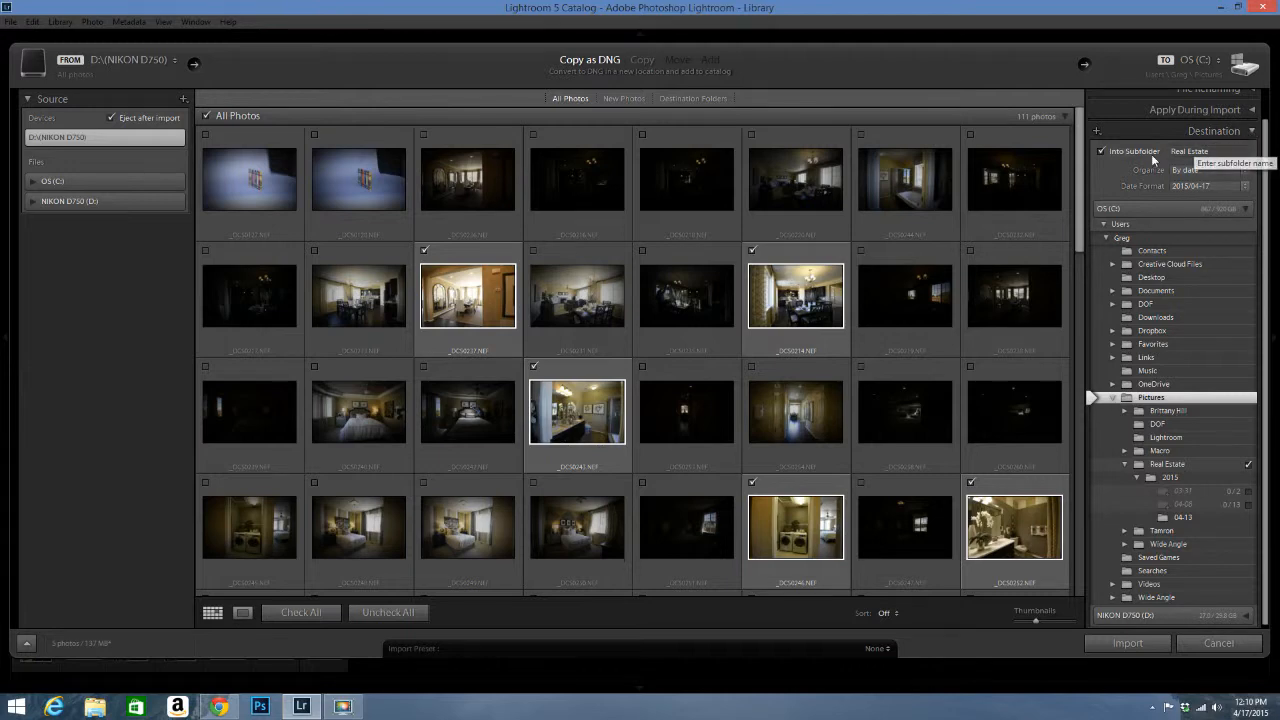
click(1245, 172)
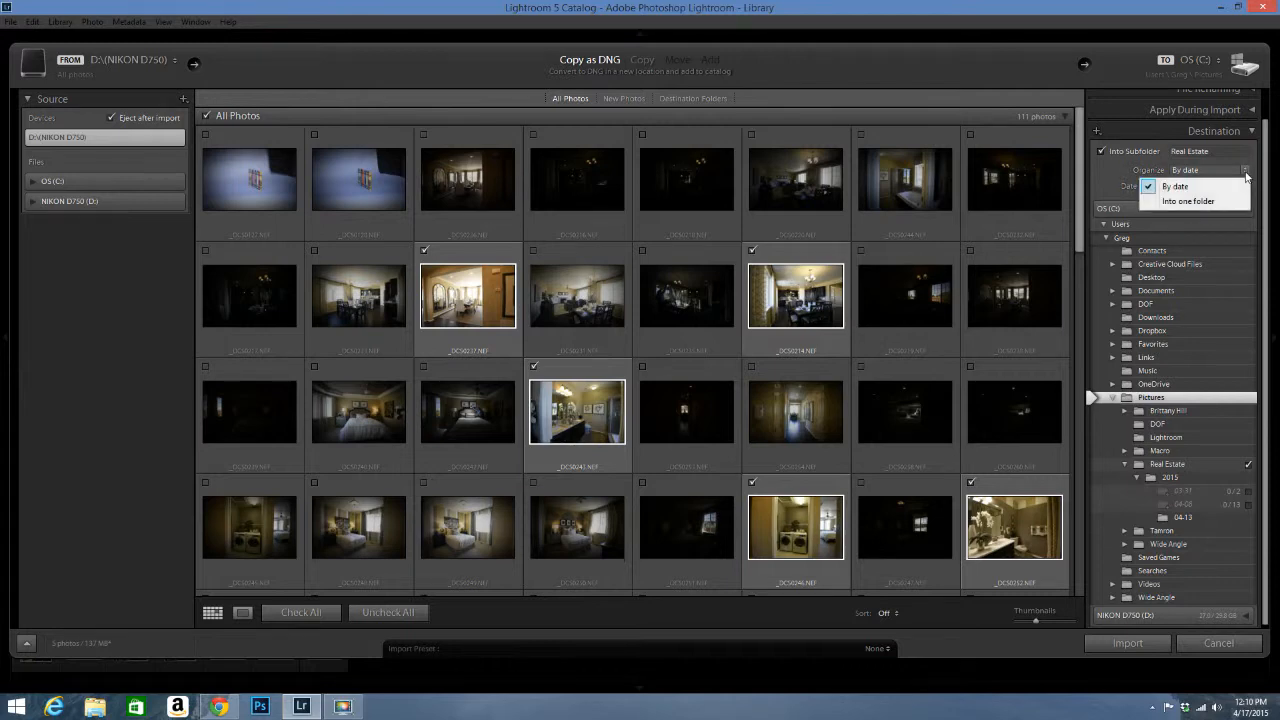
click(1175, 186)
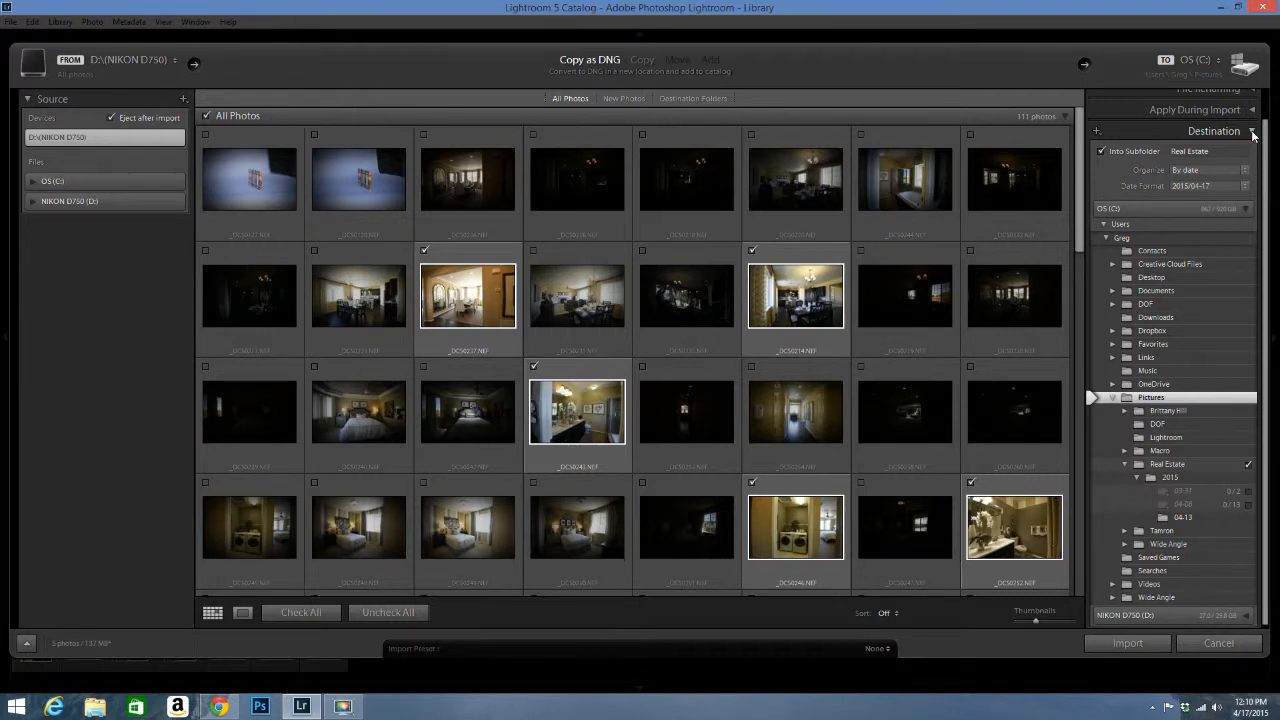
click(1253, 134)
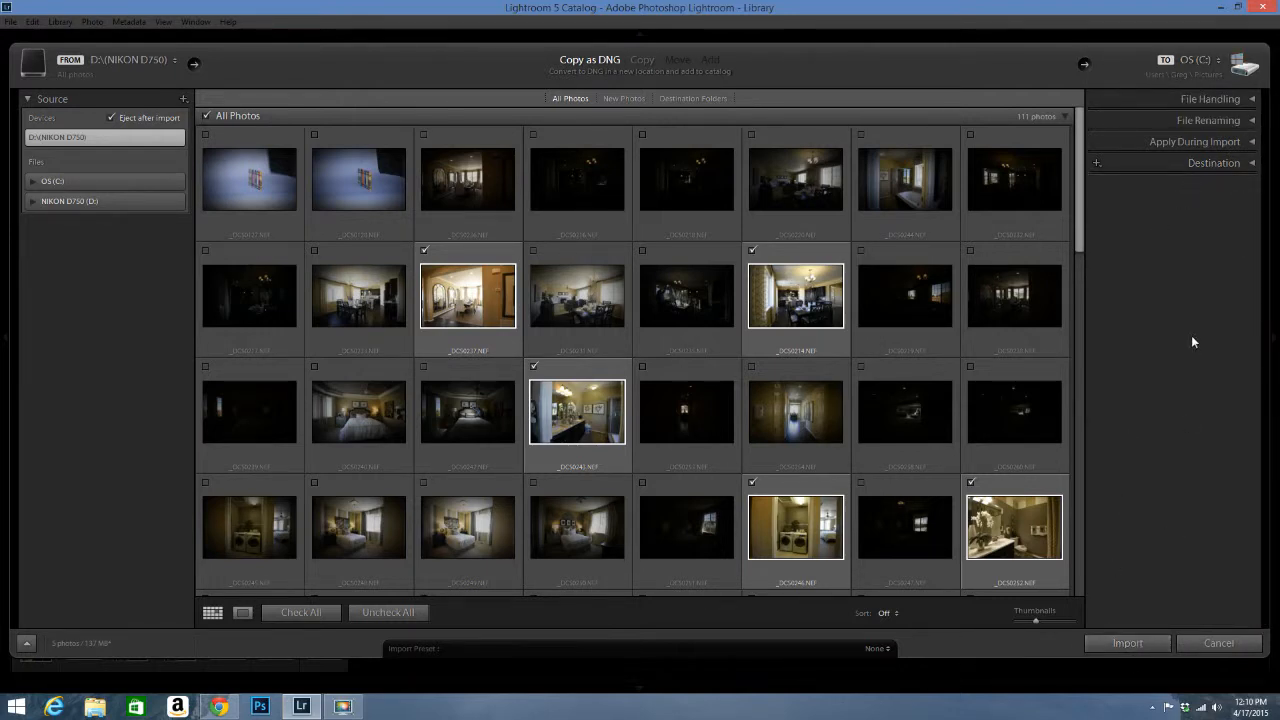
click(1253, 164)
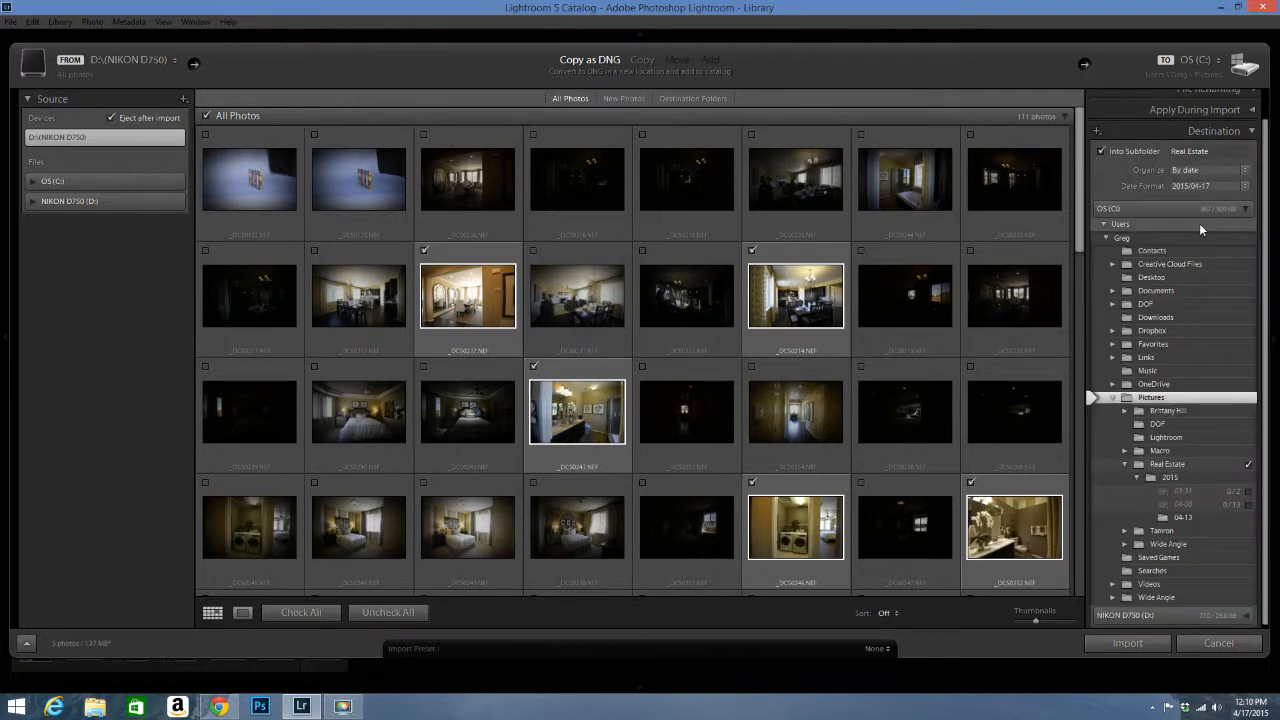
click(1222, 151)
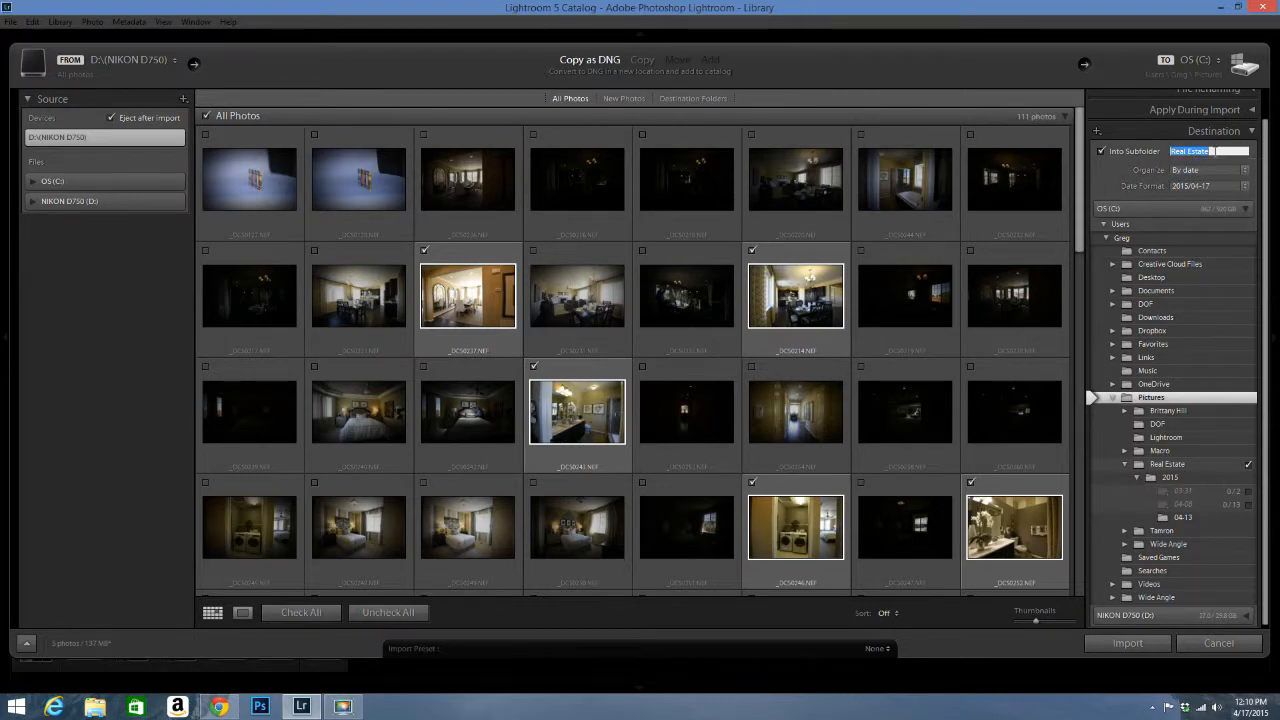
Step: Name the subfolder 'Real Estate2' and import the five checked photos
text(Real)
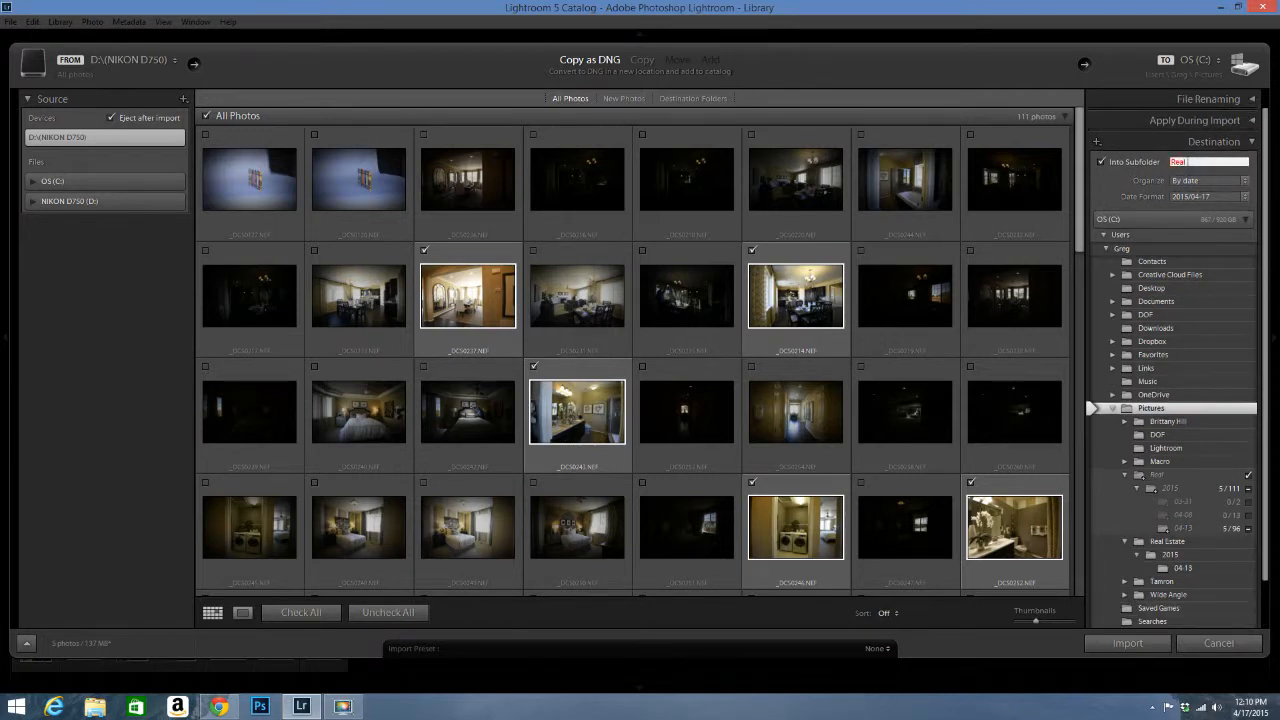
text( Estate)
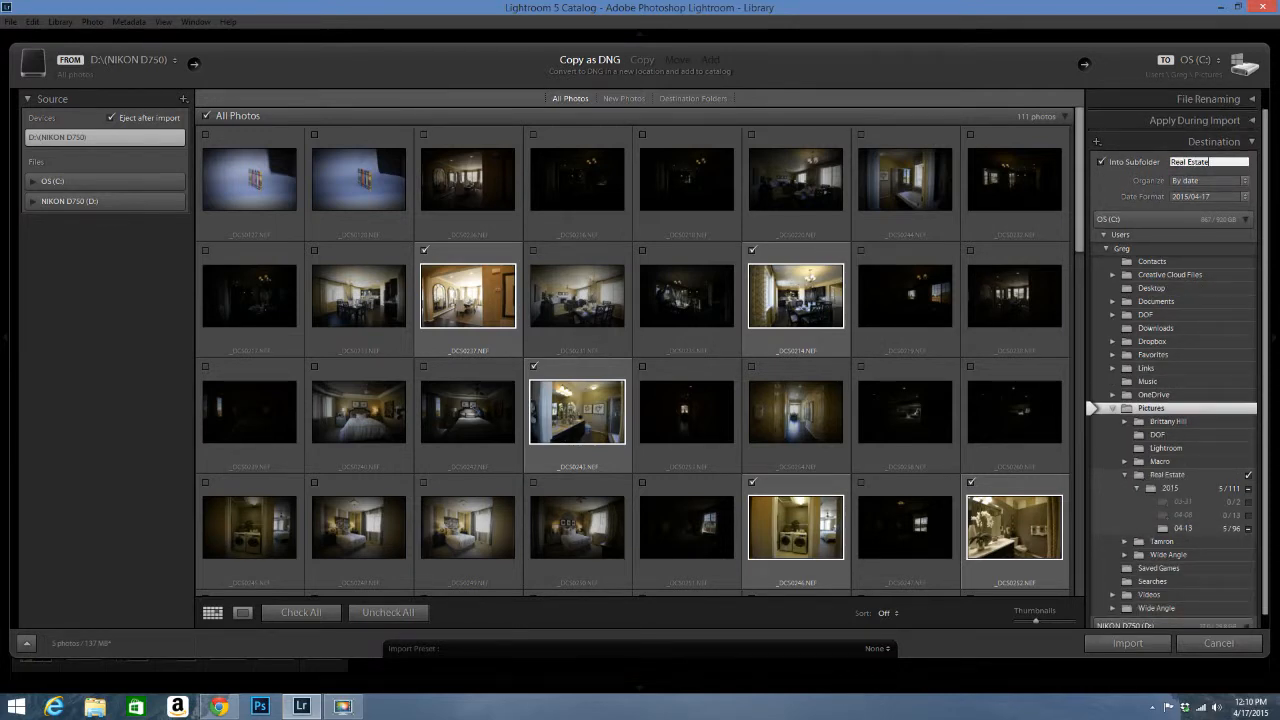
text(2)
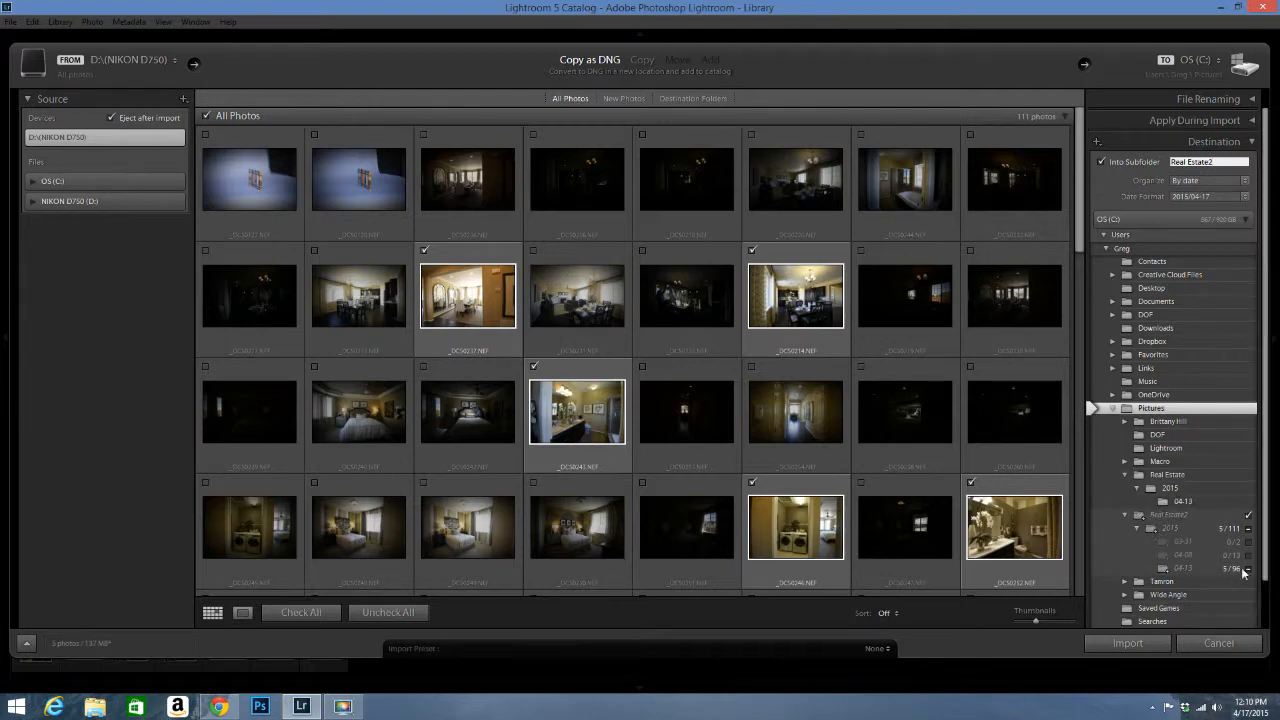
click(1138, 649)
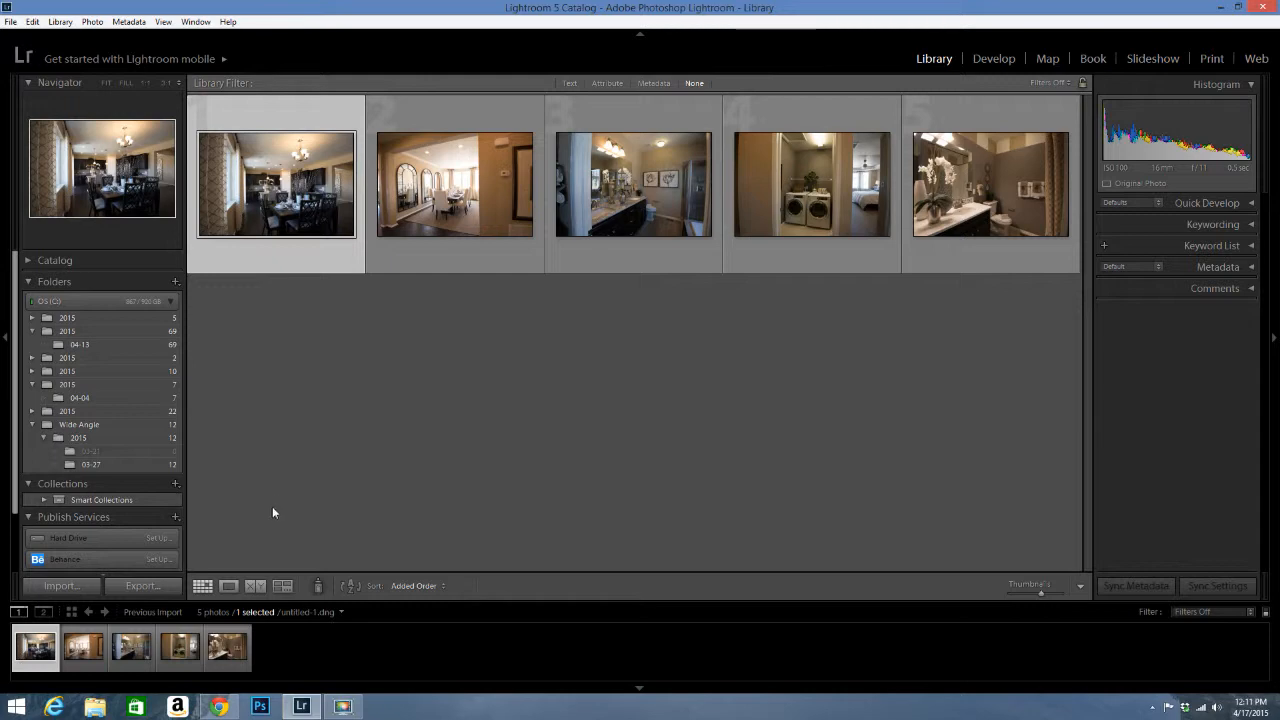
Step: Inspect the first imported photo in Loupe view, then return to Grid view
click(229, 588)
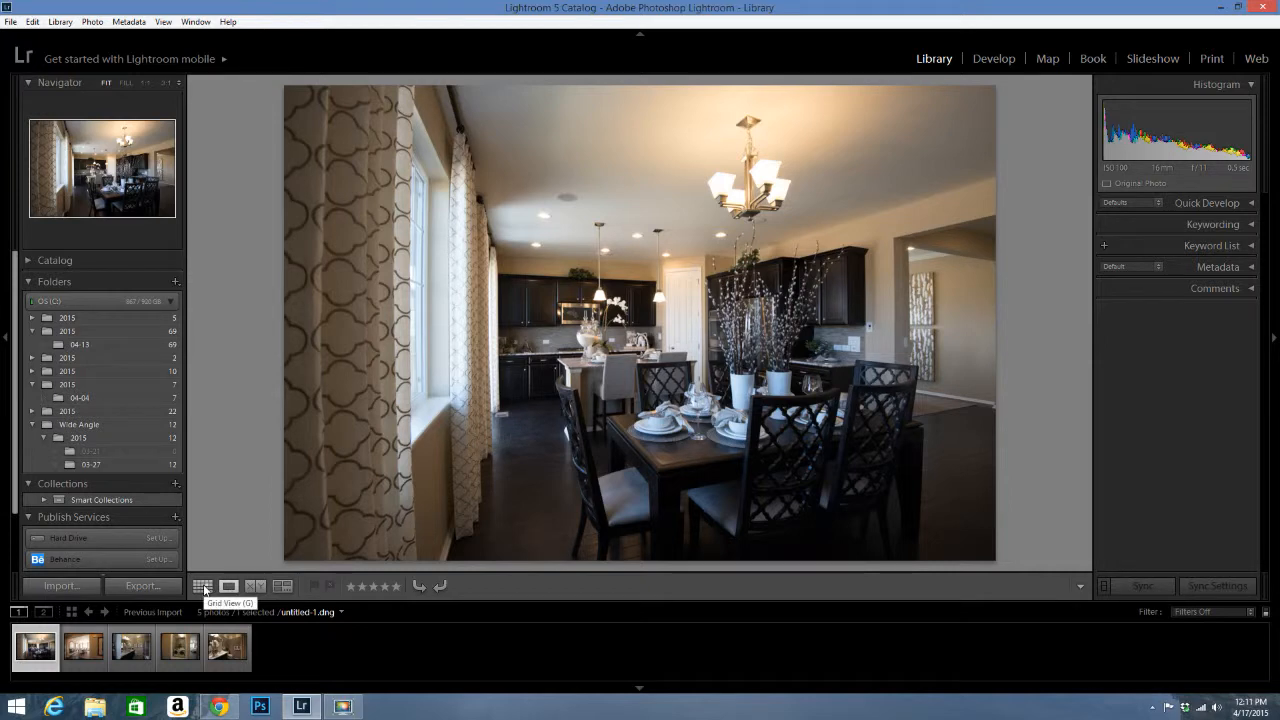
click(202, 586)
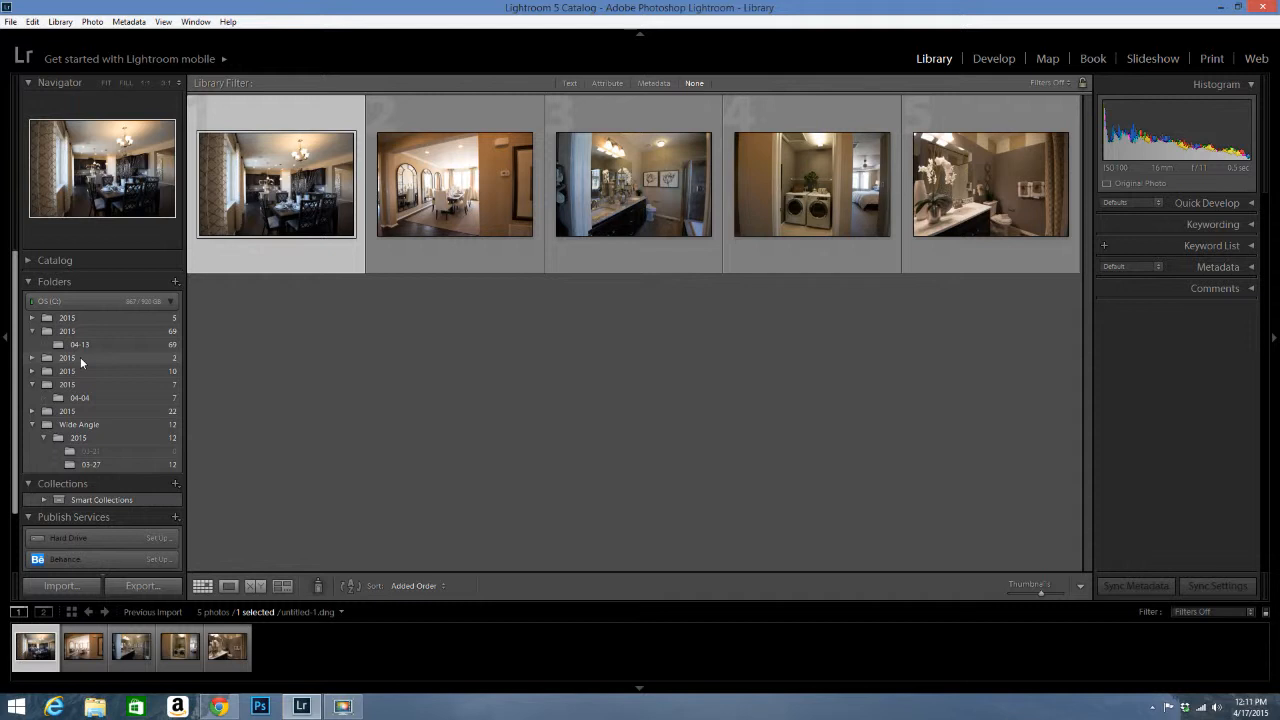
right_click(18, 710)
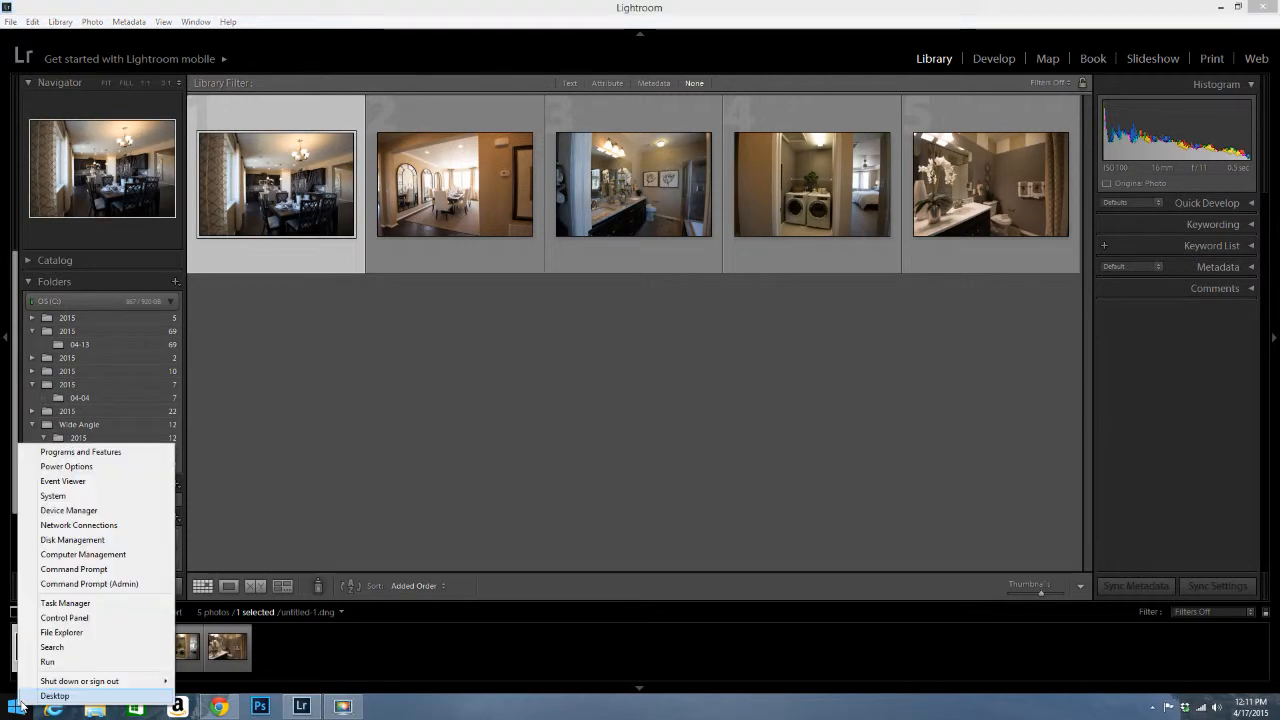
click(72, 638)
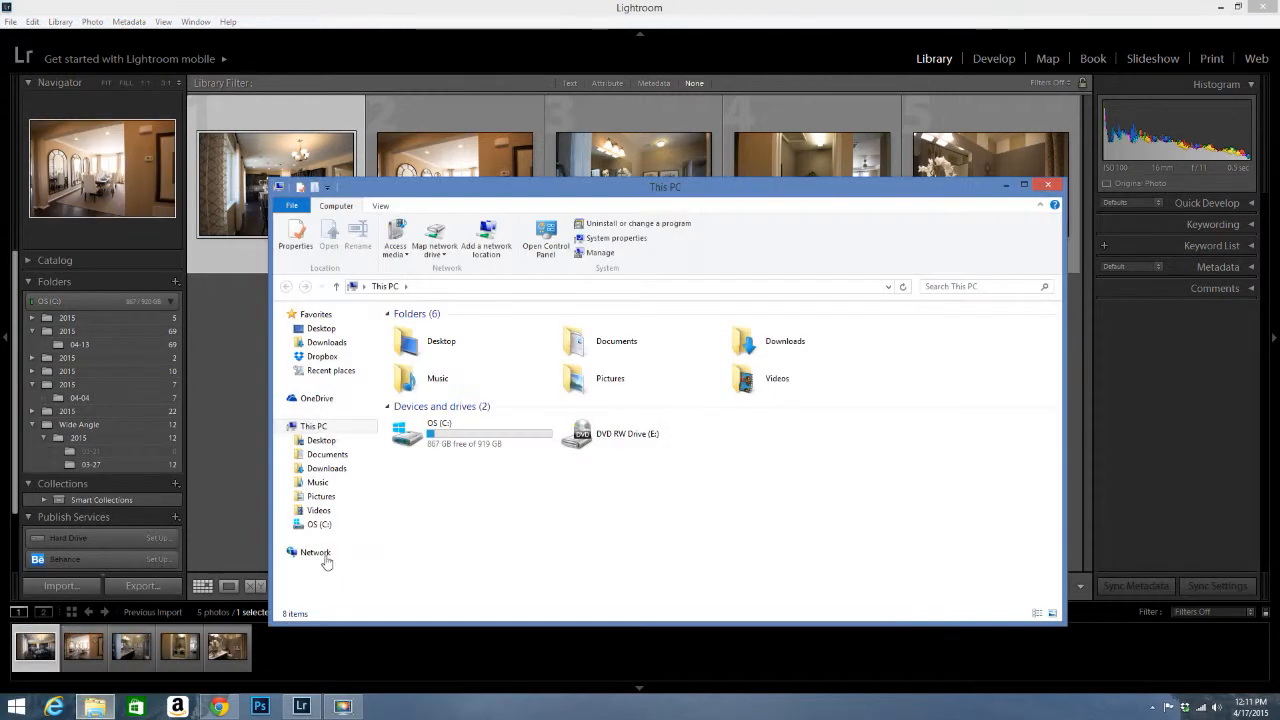
double_click(616, 342)
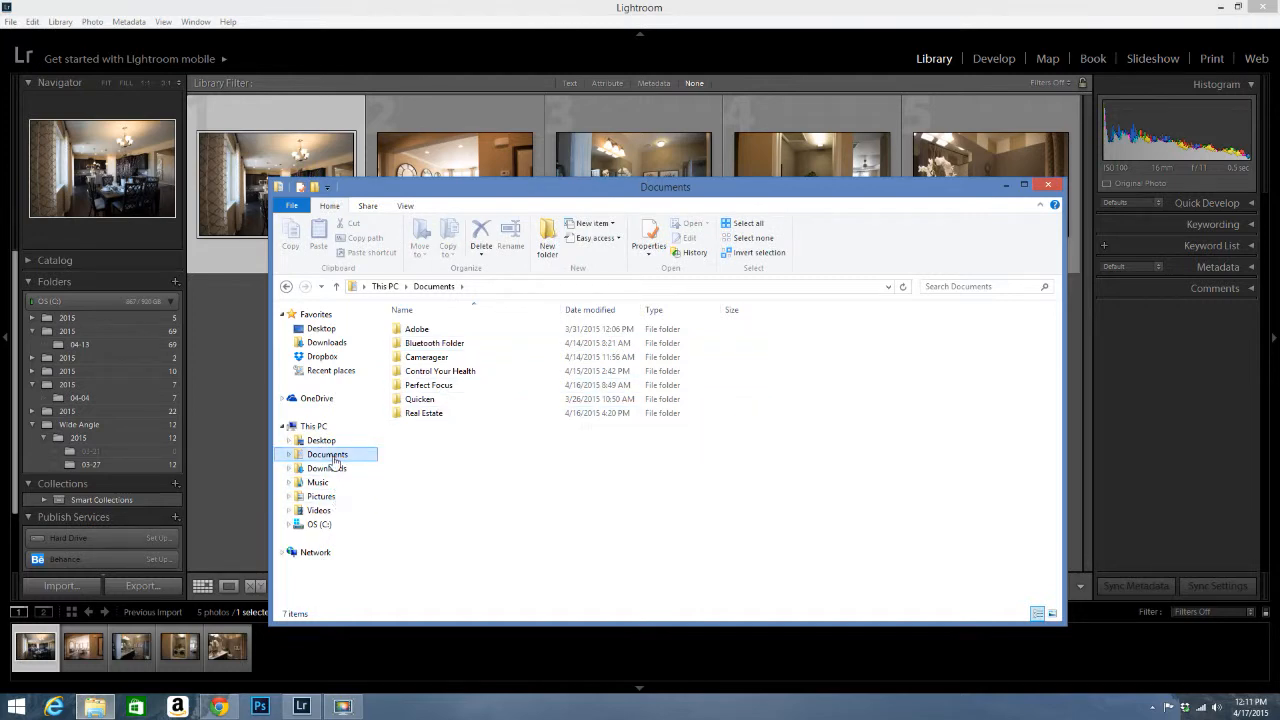
click(325, 496)
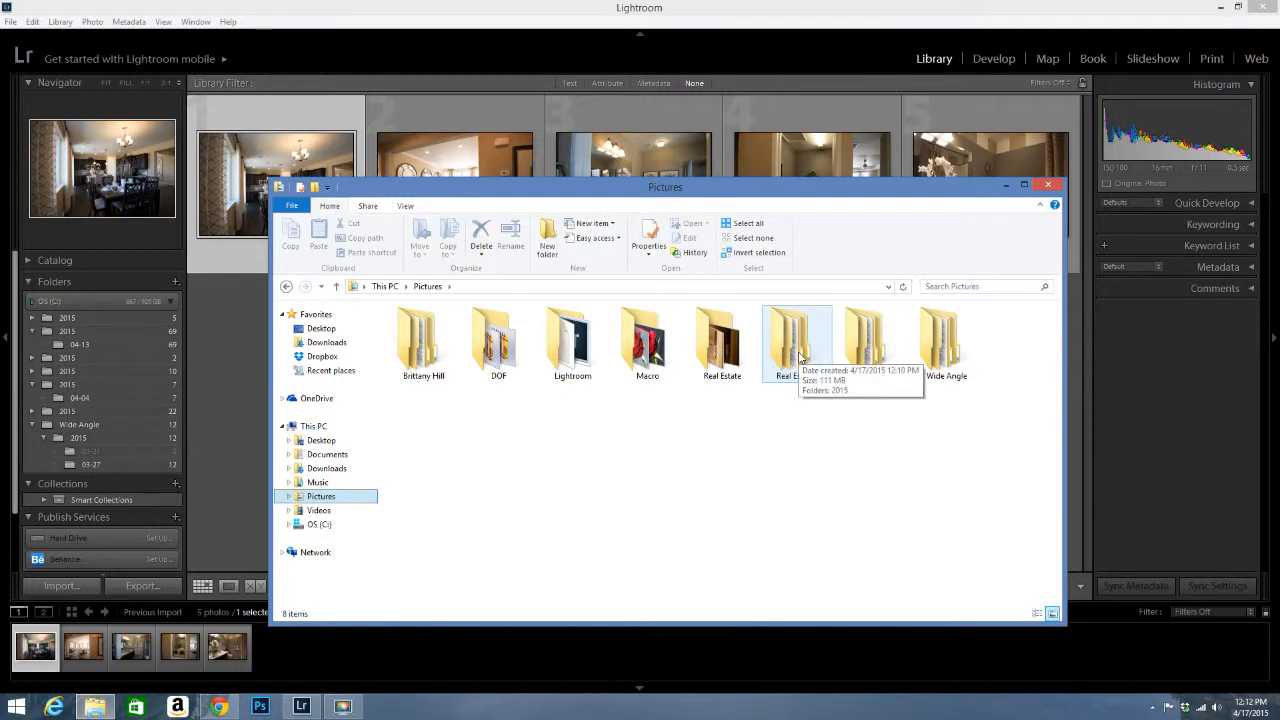
click(1050, 186)
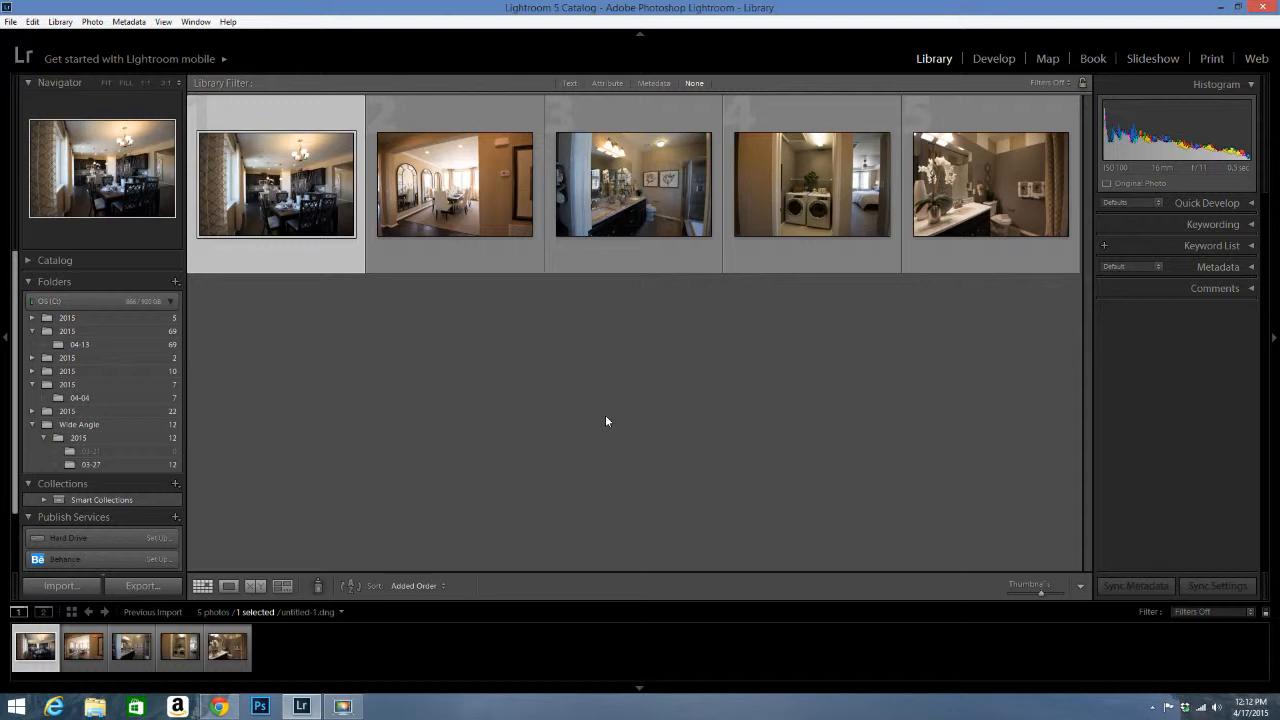
click(347, 708)
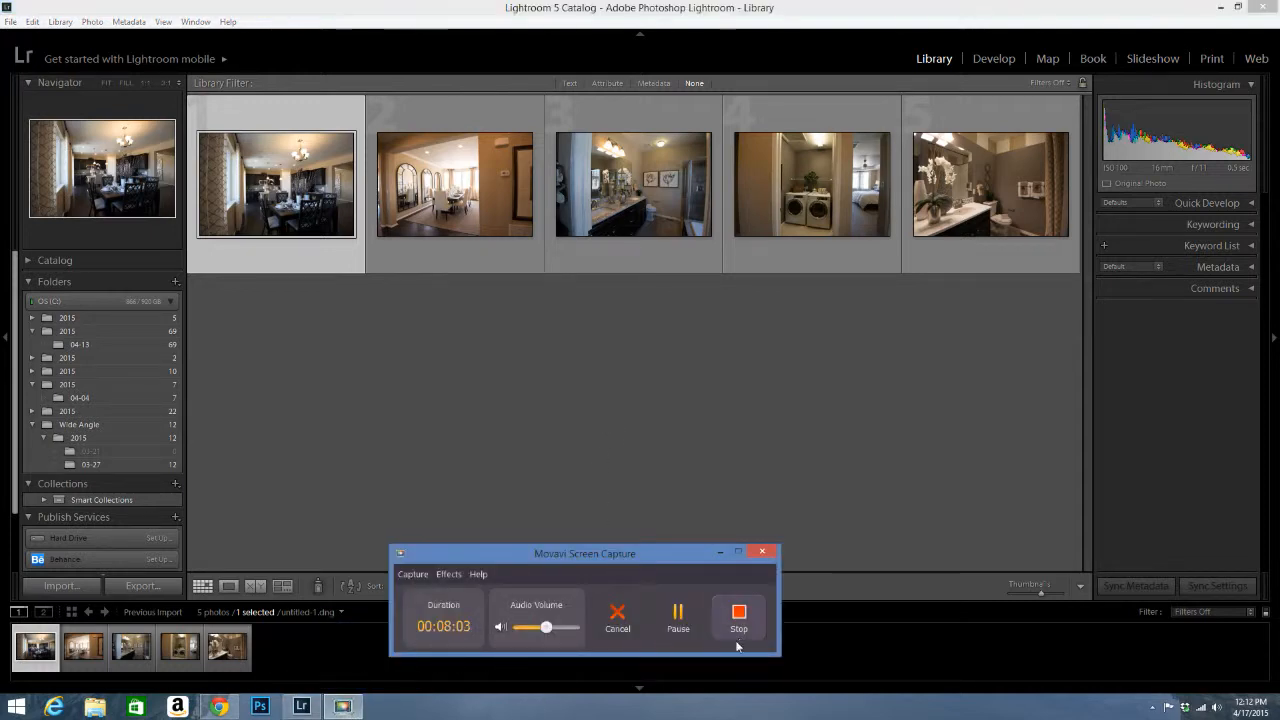